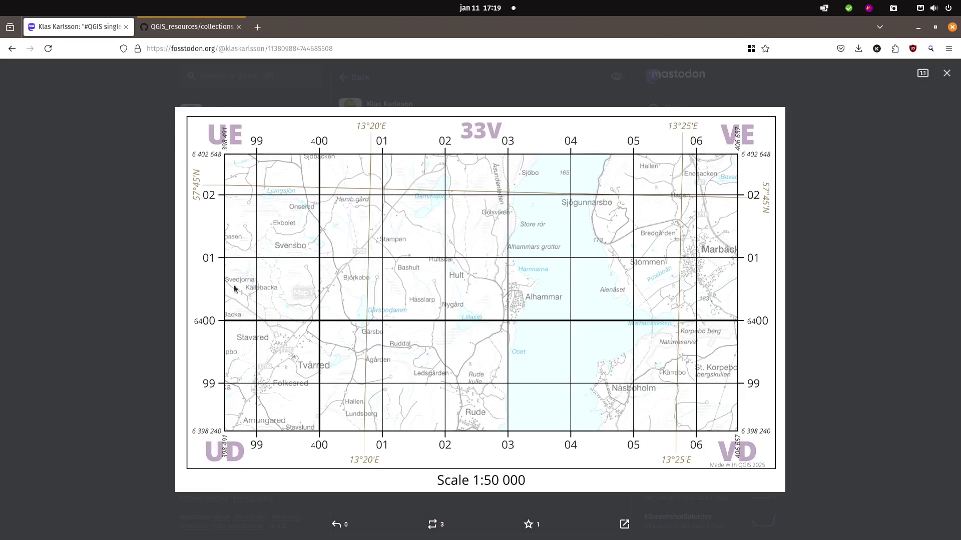
- Close the enlarged map image to return to the Mastodon post about the UTM/MGRS layout template
{"action": "left_click", "coordinate": [100, 319]}
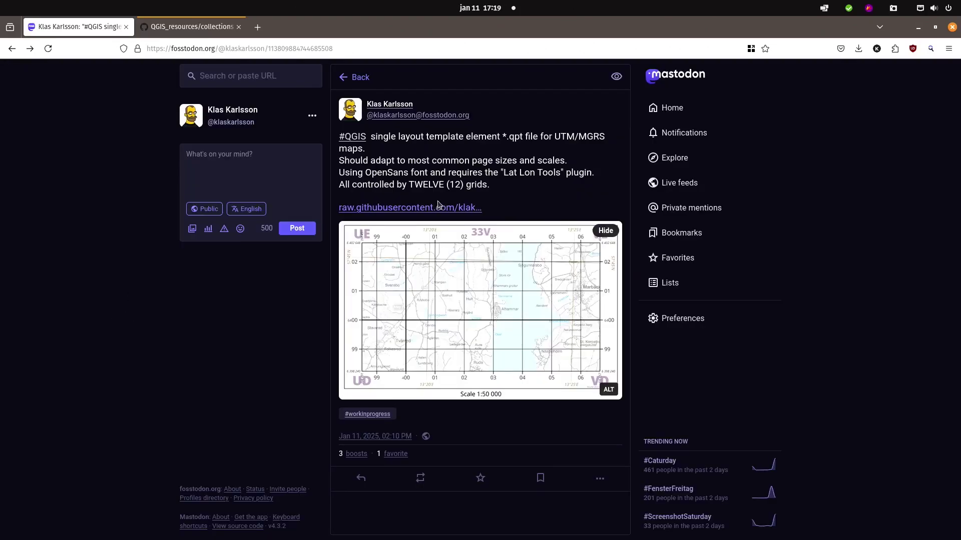
- Download MGRS_Map.qpt from the QGIS_resources GitHub repository after viewing its raw text
{"action": "left_click", "coordinate": [190, 30]}
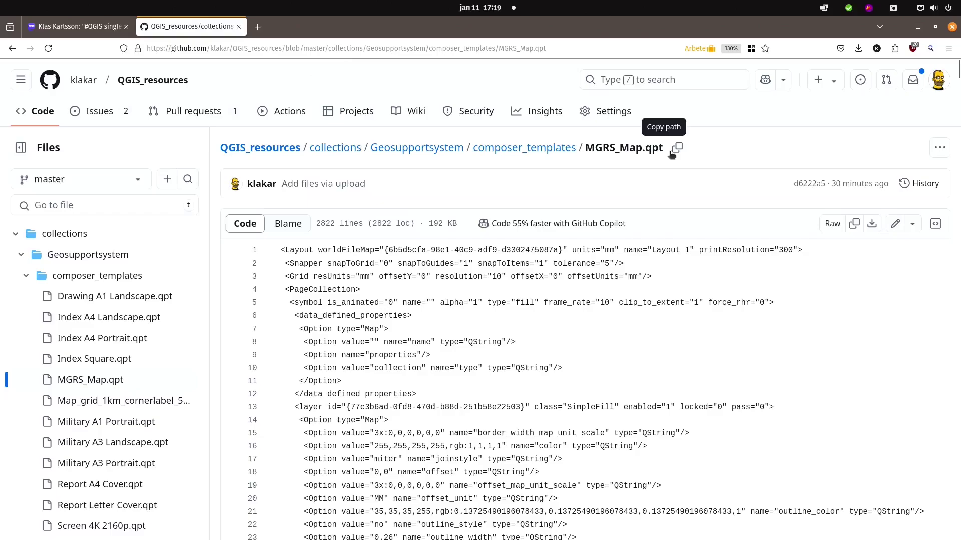
{"action": "left_click_drag", "start_coordinate": [665, 152], "coordinate": [586, 151]}
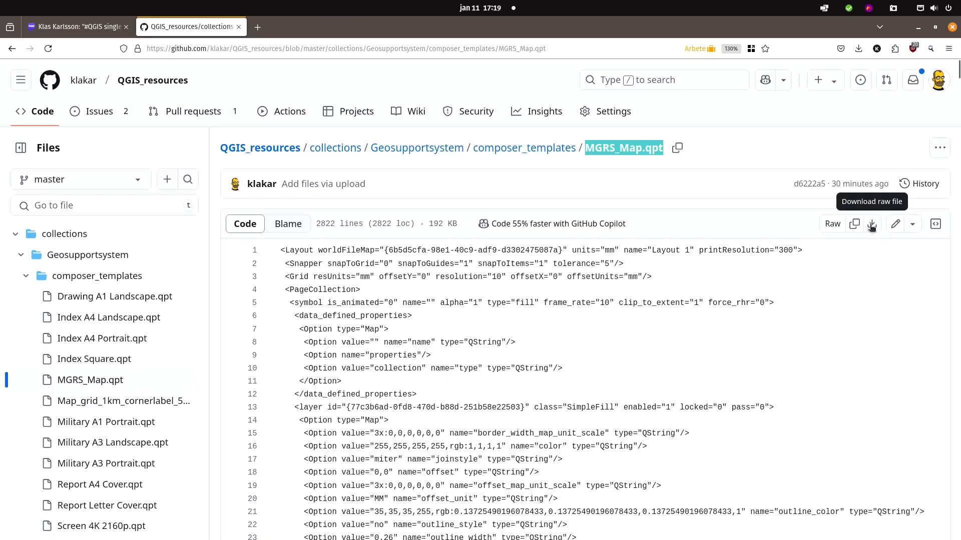
{"action": "left_click", "coordinate": [831, 226]}
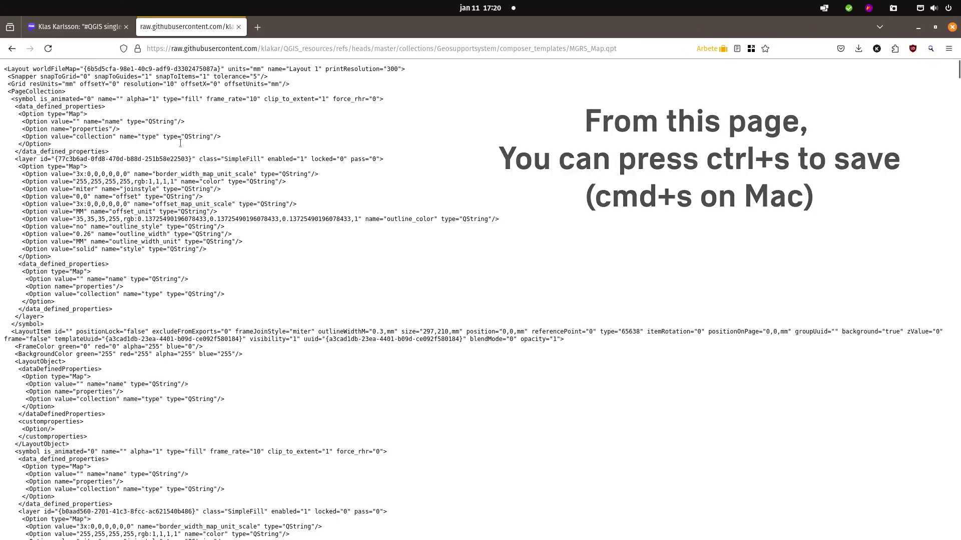
{"action": "key", "text": "alt+Left"}
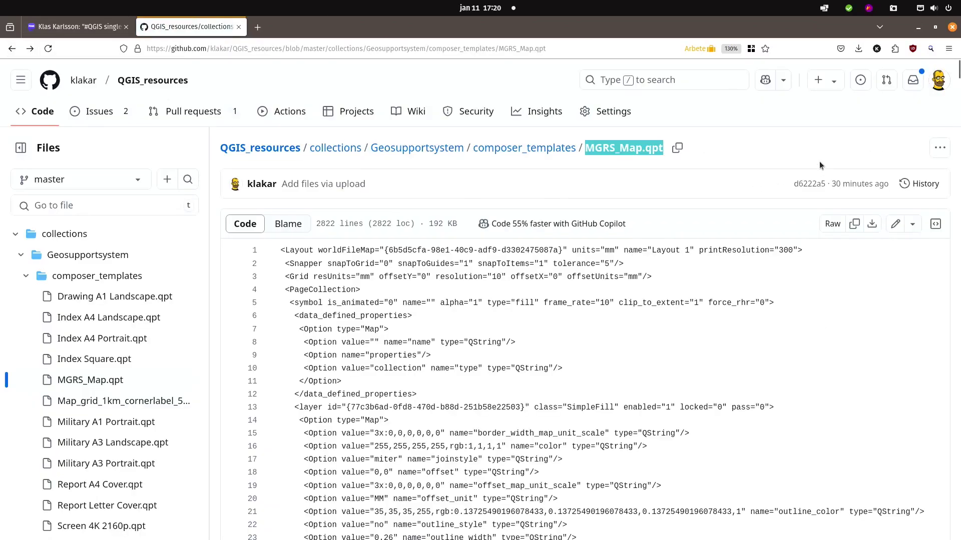
{"action": "left_click", "coordinate": [873, 225]}
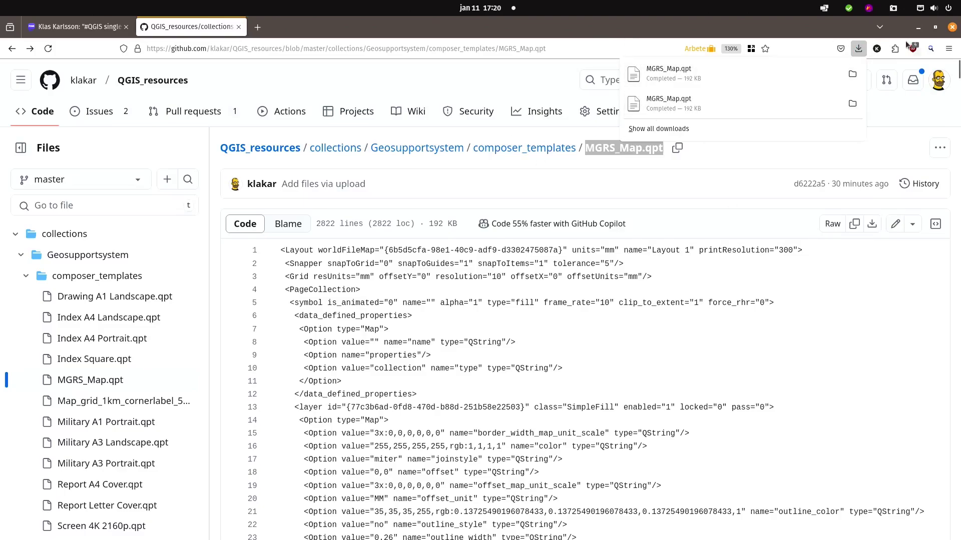
- Pan and zoom the QGIS map canvas to centre on Denmark
{"action": "left_click", "coordinate": [917, 27]}
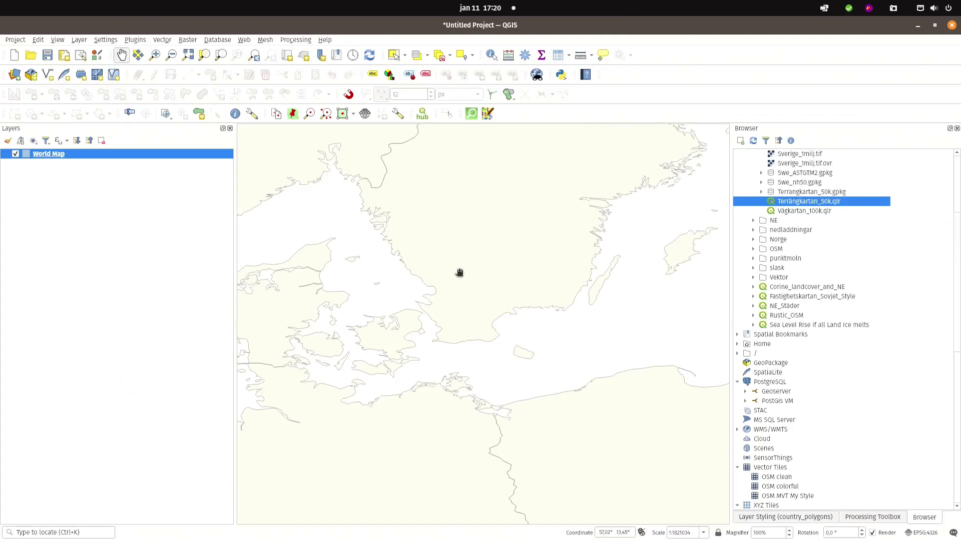
{"action": "left_click_drag", "start_coordinate": [477, 351], "coordinate": [441, 395]}
{"action": "left_click_drag", "start_coordinate": [482, 334], "coordinate": [474, 314]}
{"action": "scroll", "coordinate": [473, 315], "scroll_direction": "down", "scroll_amount": 2}
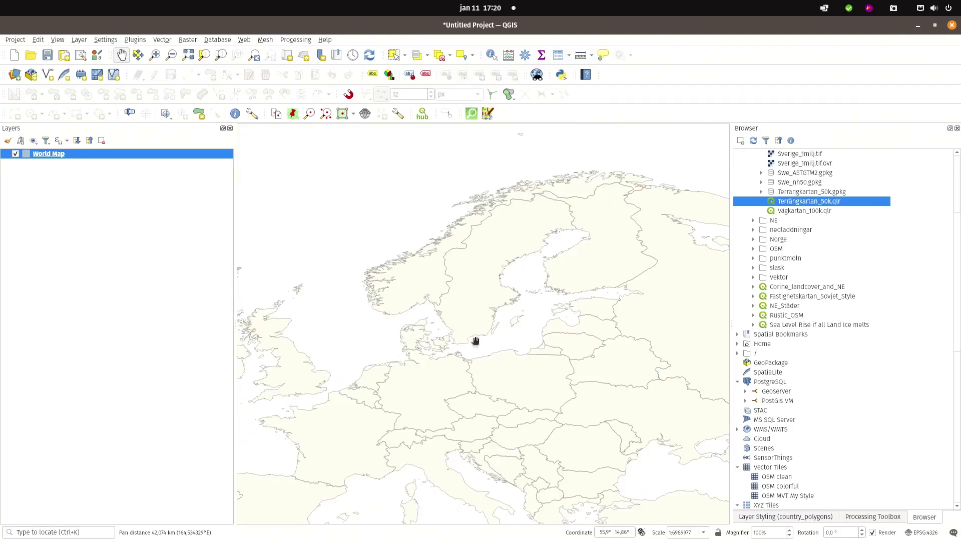
{"action": "left_click_drag", "start_coordinate": [474, 344], "coordinate": [491, 388]}
{"action": "scroll", "coordinate": [466, 293], "scroll_direction": "up", "scroll_amount": 2}
{"action": "scroll", "coordinate": [489, 358], "scroll_direction": "up", "scroll_amount": 2}
{"action": "scroll", "coordinate": [491, 388], "scroll_direction": "up", "scroll_amount": 1}
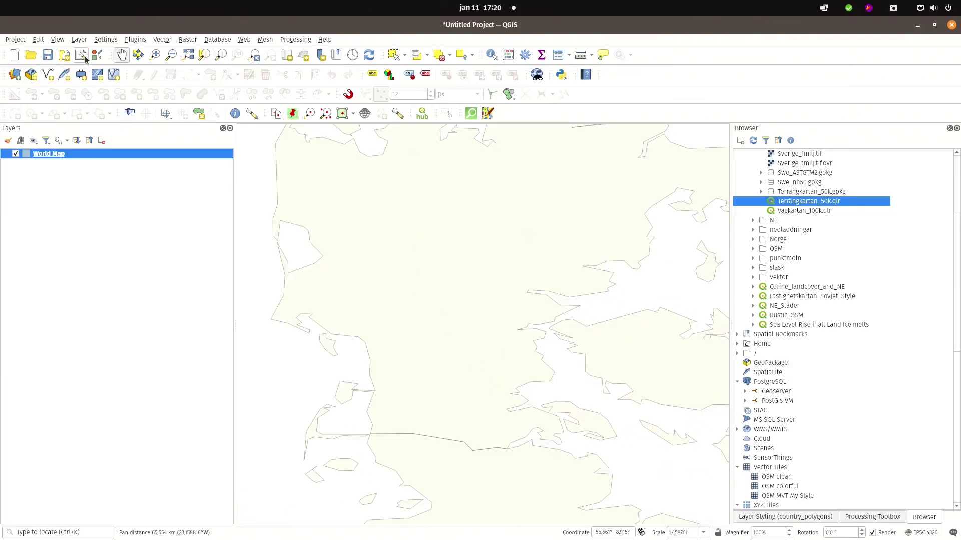
- Create a new print layout with an automatic title and set its page to A3 landscape
{"action": "left_click", "coordinate": [64, 55]}
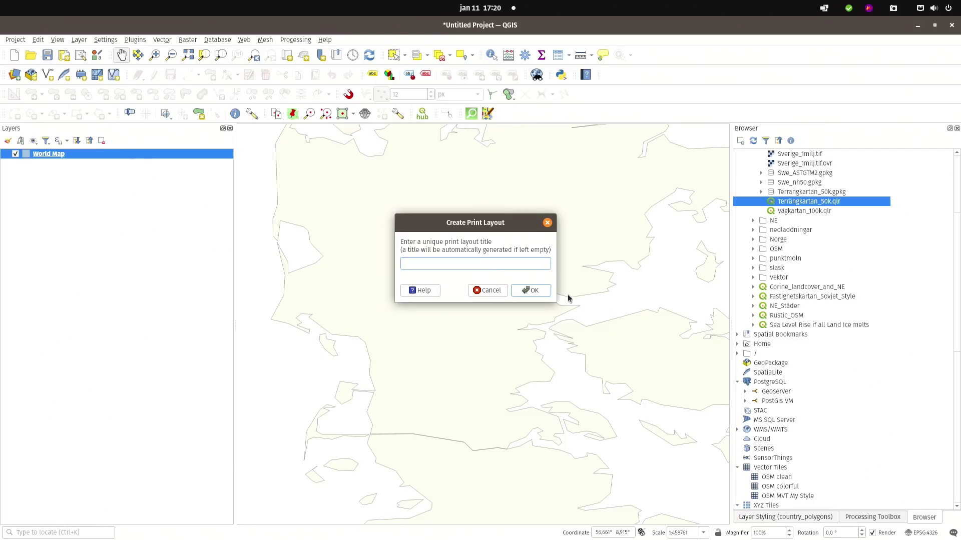
{"action": "left_click", "coordinate": [547, 290]}
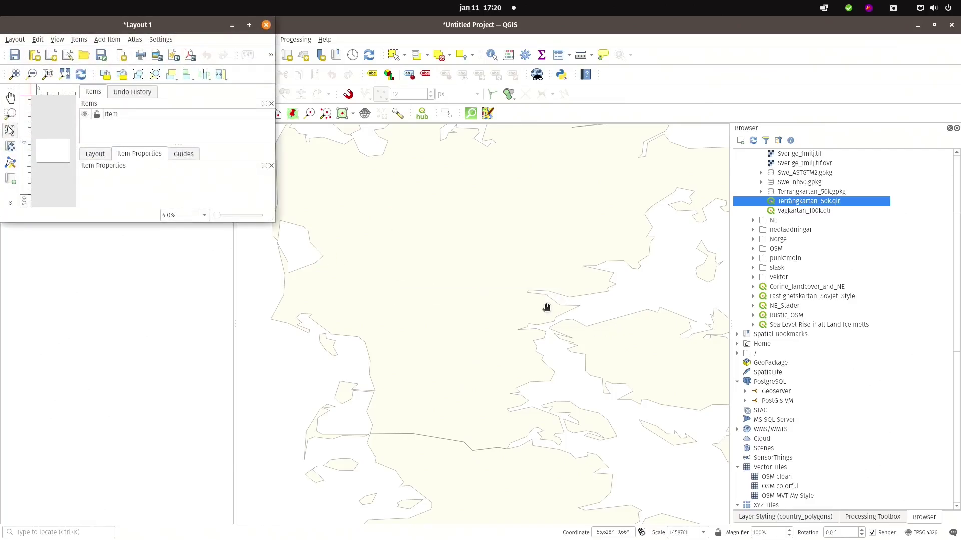
{"action": "left_click", "coordinate": [249, 26]}
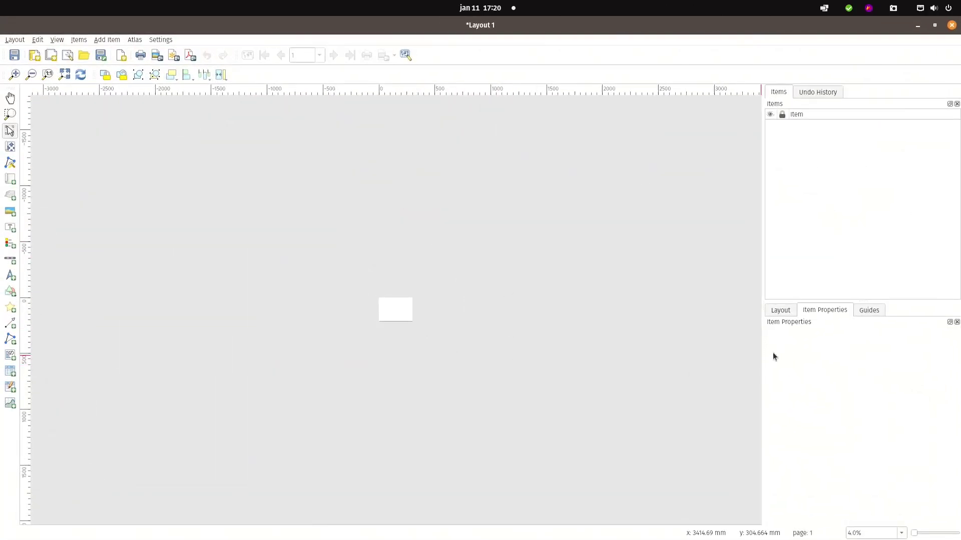
{"action": "right_click", "coordinate": [392, 305]}
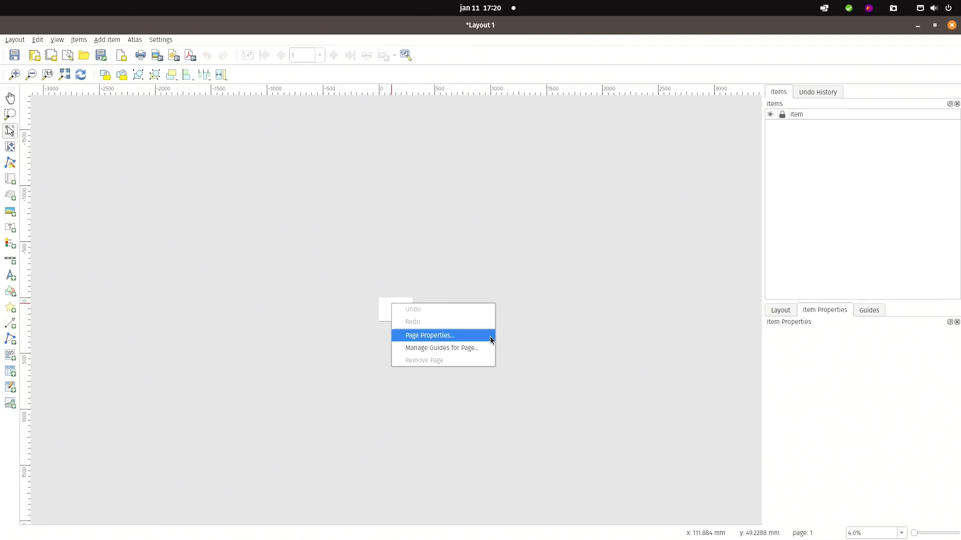
{"action": "left_click", "coordinate": [490, 335]}
{"action": "left_click", "coordinate": [847, 362]}
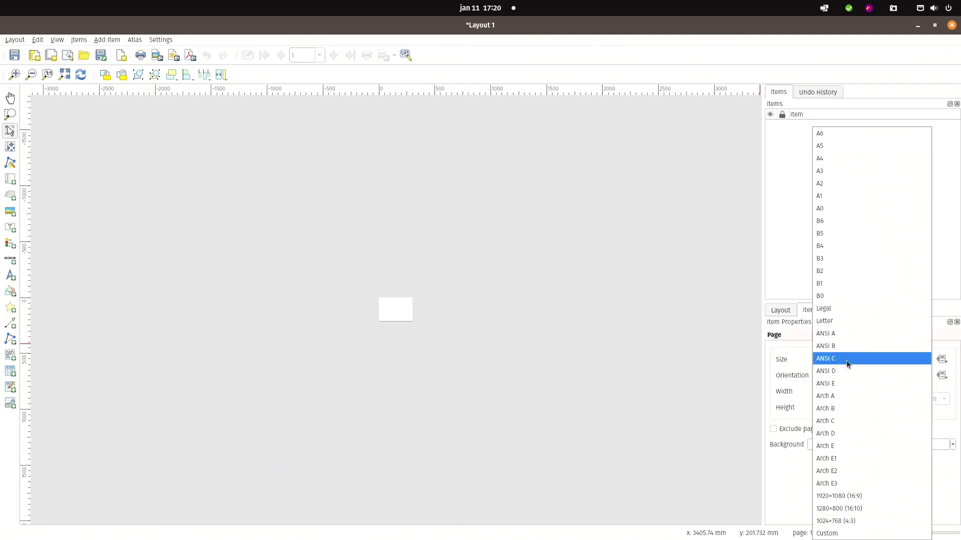
{"action": "left_click", "coordinate": [863, 174]}
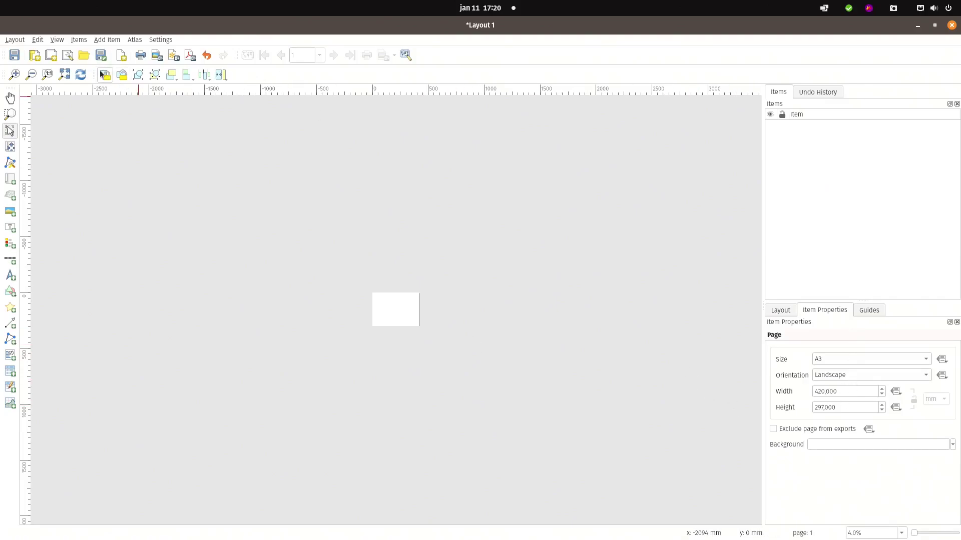
{"action": "left_click", "coordinate": [64, 74]}
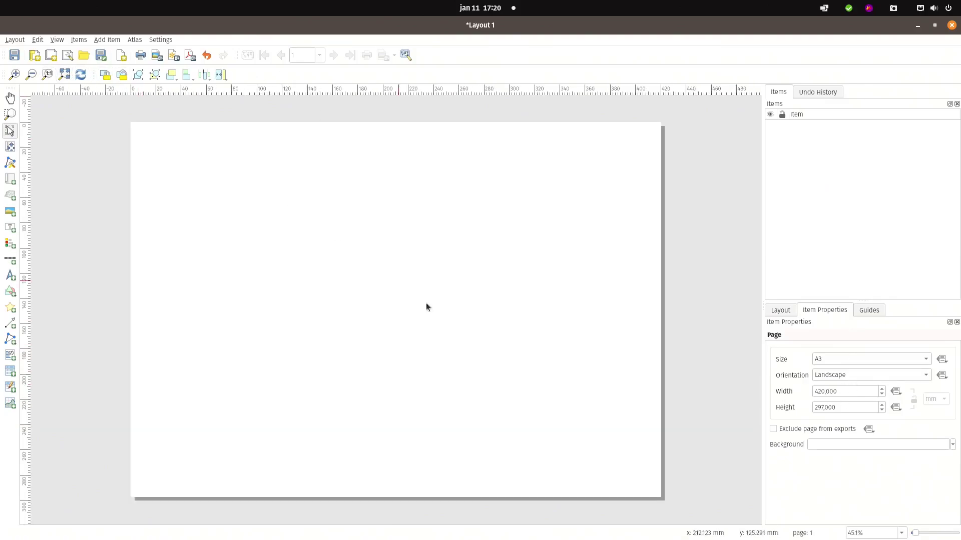
- Drop MGRS_Map.qpt from the file manager onto the A3 layout and select its Map 1 item
{"action": "key", "text": "alt+Tab"}
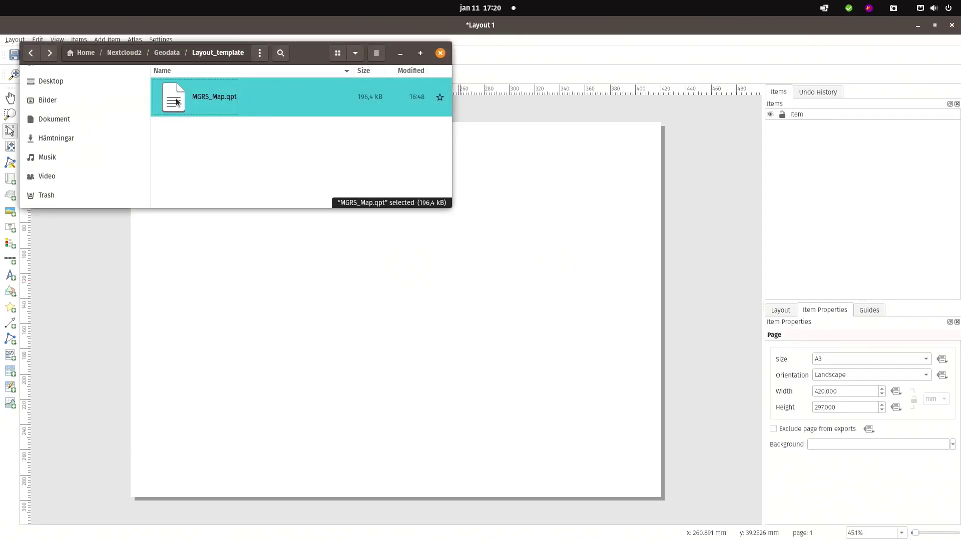
{"action": "left_click_drag", "start_coordinate": [176, 102], "coordinate": [281, 299]}
{"action": "left_click", "coordinate": [580, 313]}
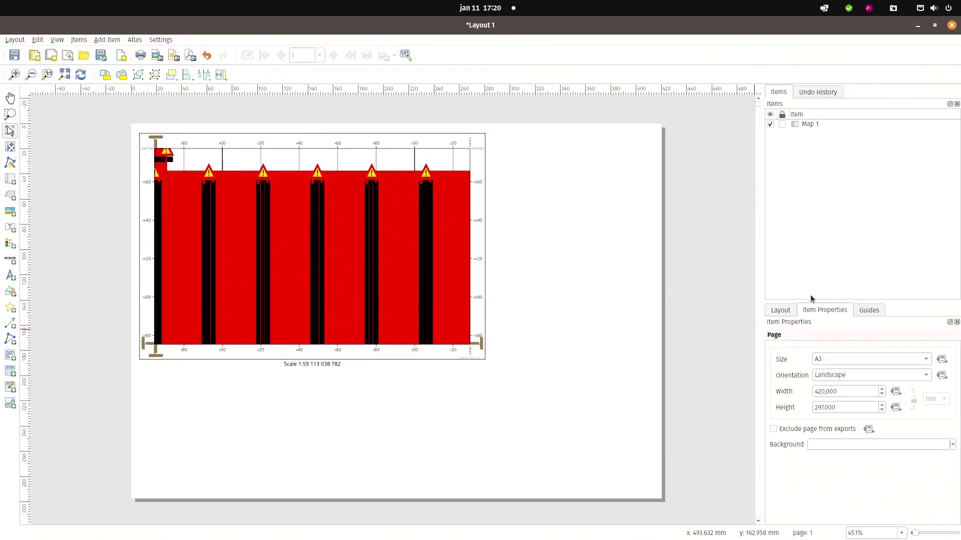
{"action": "left_click_drag", "start_coordinate": [822, 299], "coordinate": [821, 148]}
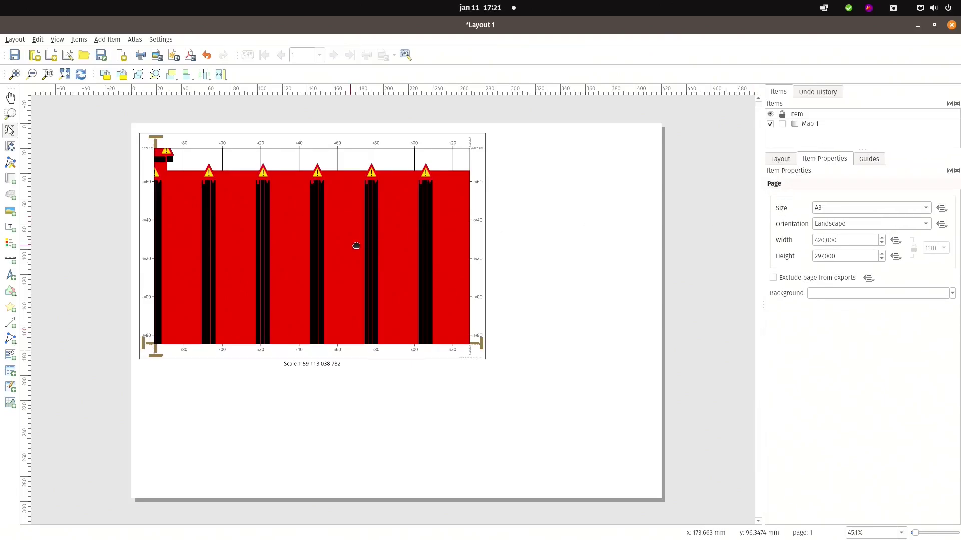
{"action": "left_click", "coordinate": [354, 244]}
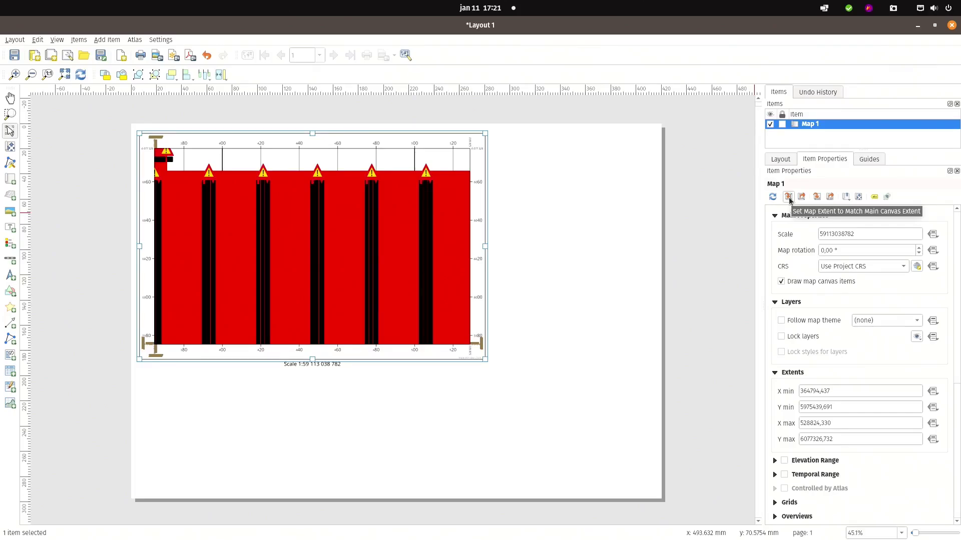
- Match Map 1 to the main canvas extent, then enlarge its frame and move it toward the page centre
{"action": "left_click", "coordinate": [788, 197]}
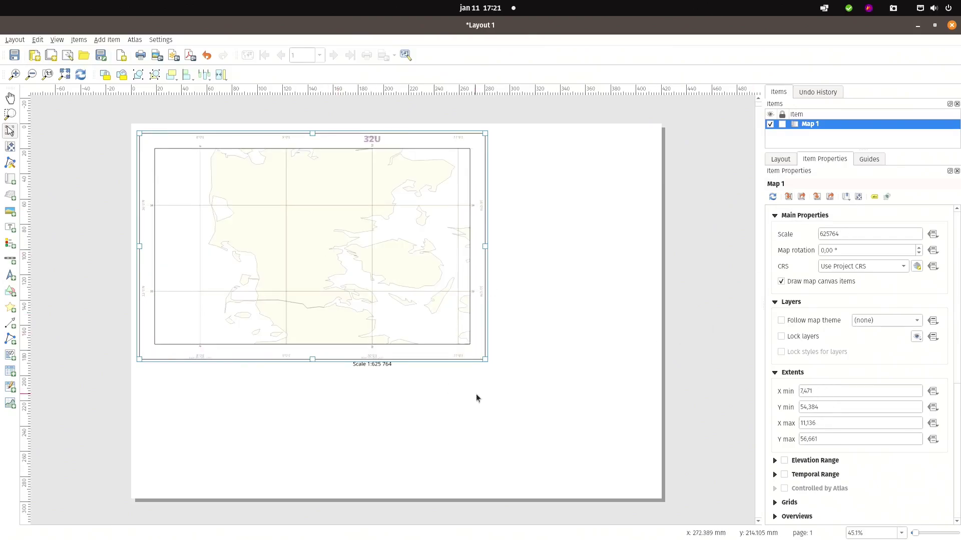
{"action": "left_click_drag", "start_coordinate": [484, 359], "coordinate": [608, 469]}
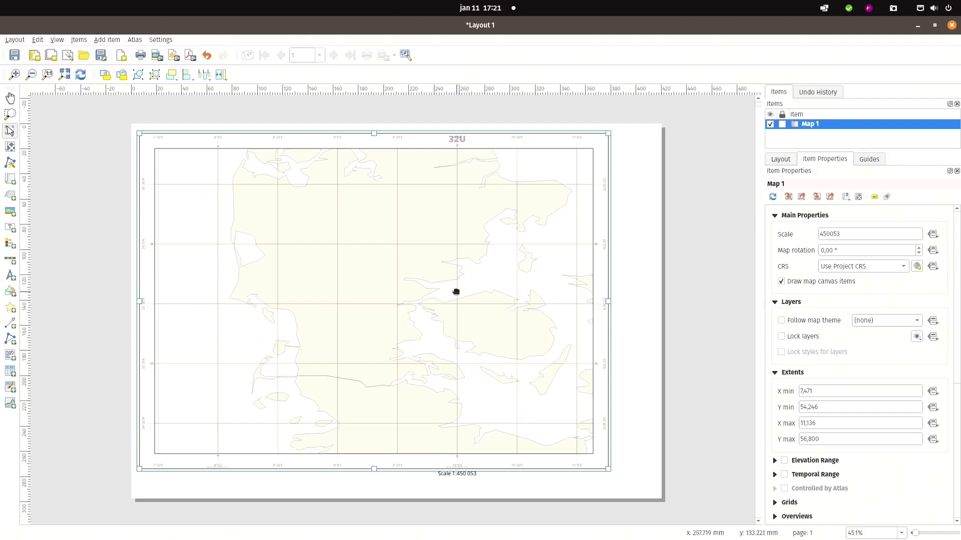
{"action": "mouse_move", "coordinate": [409, 279]}
{"action": "left_mouse_down"}
{"action": "mouse_move", "coordinate": [396, 290]}
{"action": "mouse_move", "coordinate": [416, 270]}
{"action": "mouse_move", "coordinate": [422, 313]}
{"action": "mouse_move", "coordinate": [434, 304]}
{"action": "mouse_move", "coordinate": [420, 285]}
{"action": "left_mouse_up"}
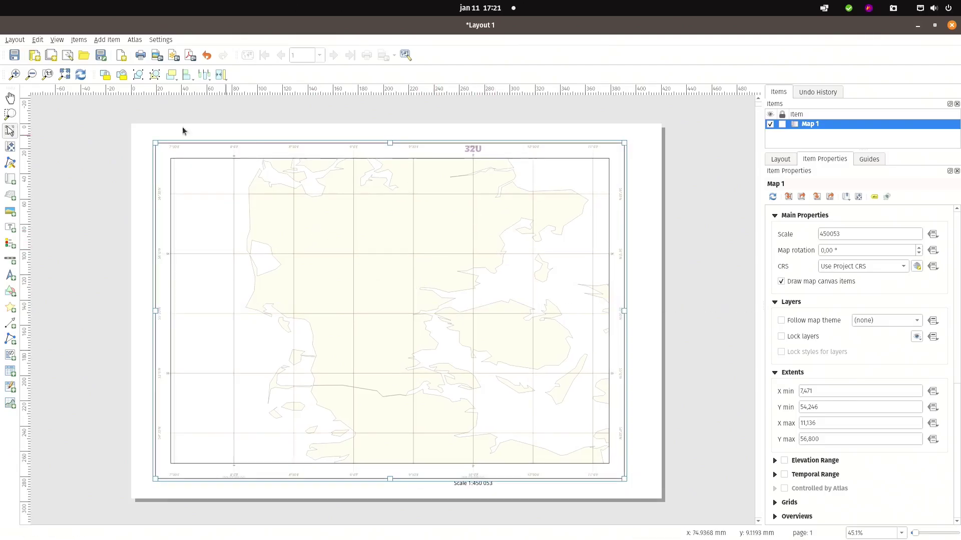
- Zoom out and pan Map 1's content to centre Denmark, reaching 1:860 721
{"action": "left_click", "coordinate": [10, 146]}
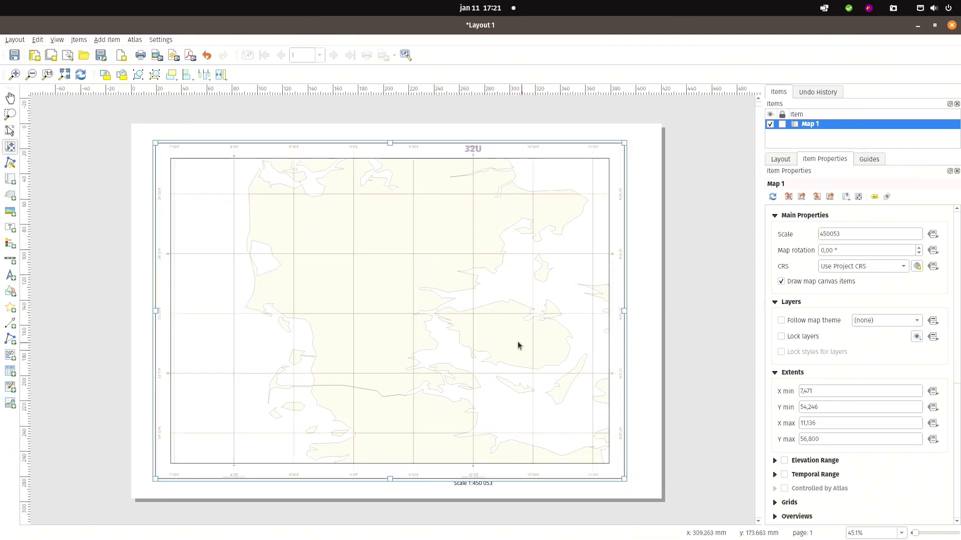
{"action": "scroll", "coordinate": [428, 316], "scroll_direction": "down", "scroll_amount": 1}
{"action": "left_click_drag", "start_coordinate": [398, 324], "coordinate": [392, 375]}
{"action": "left_click_drag", "start_coordinate": [448, 337], "coordinate": [427, 333]}
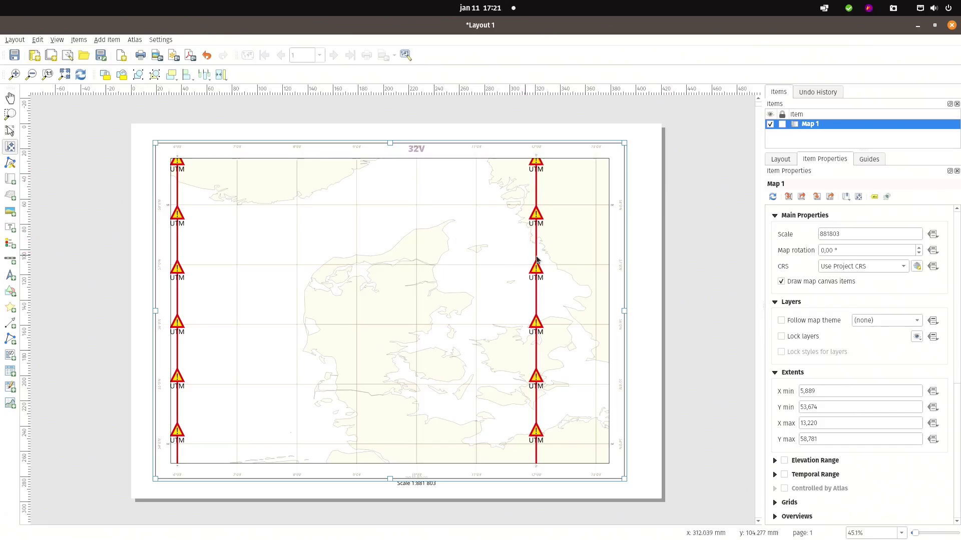
{"action": "key", "text": "alt+Tab"}
{"action": "key", "text": "alt+Tab"}
{"action": "left_click_drag", "start_coordinate": [395, 332], "coordinate": [402, 380]}
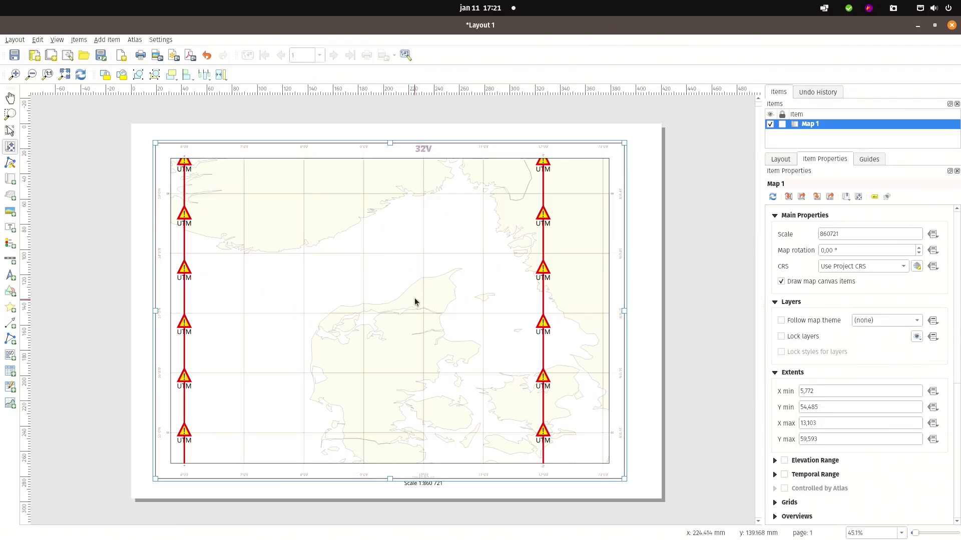
{"action": "key", "text": "alt+Tab"}
{"action": "key", "text": "alt+Tab"}
{"action": "key", "text": "alt+Tab"}
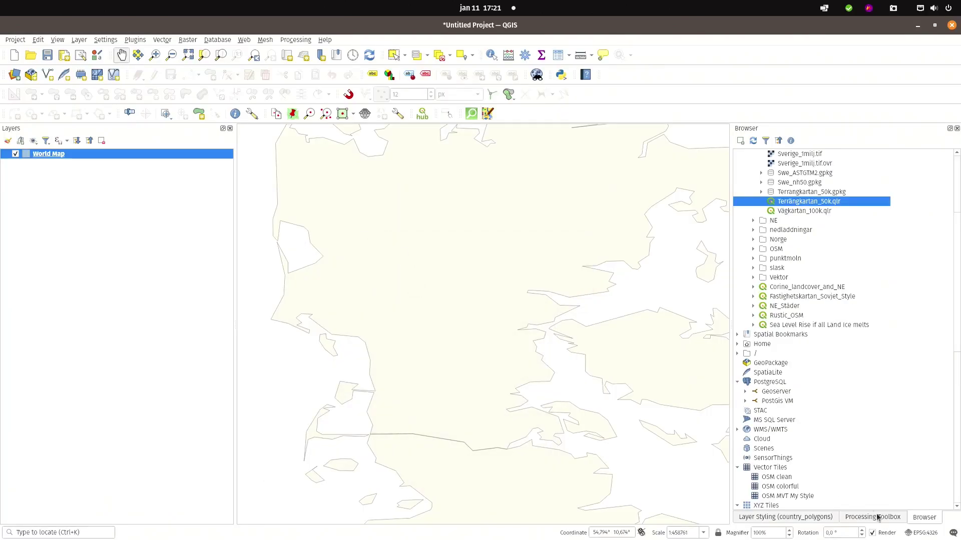
- Set the project CRS to WGS 84 / UTM zone 32N (EPSG:32632), then return to Layout 1
{"action": "key", "text": "ctrl+shift+p"}
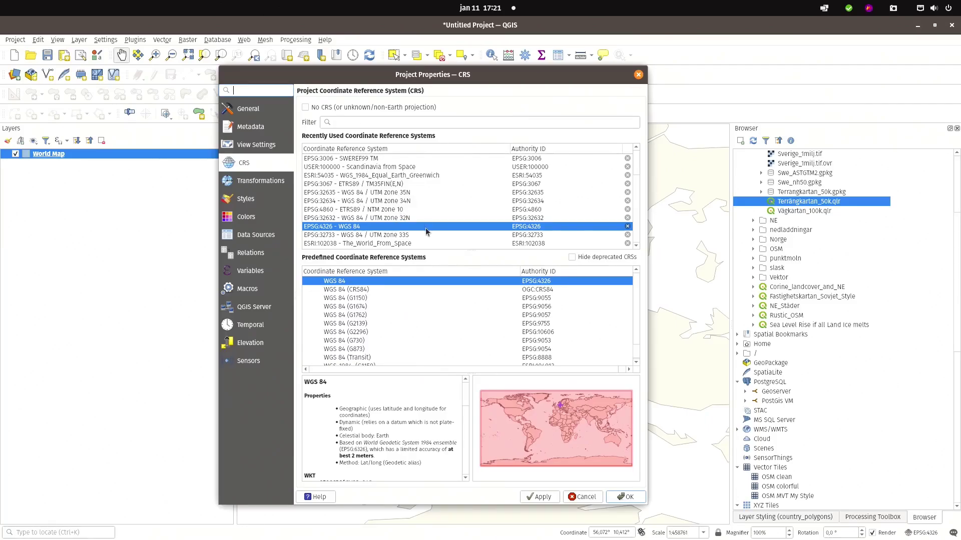
{"action": "left_click", "coordinate": [393, 220]}
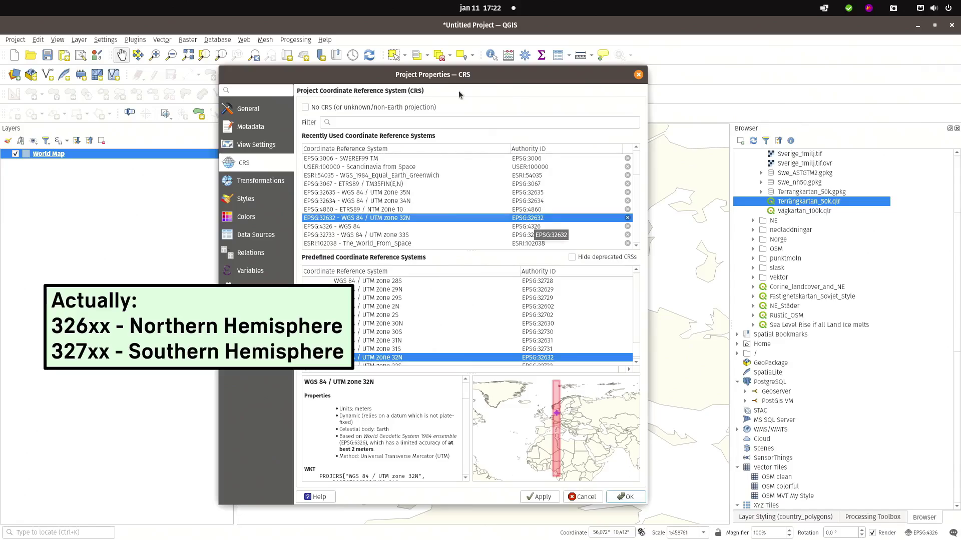
{"action": "left_click", "coordinate": [461, 121]}
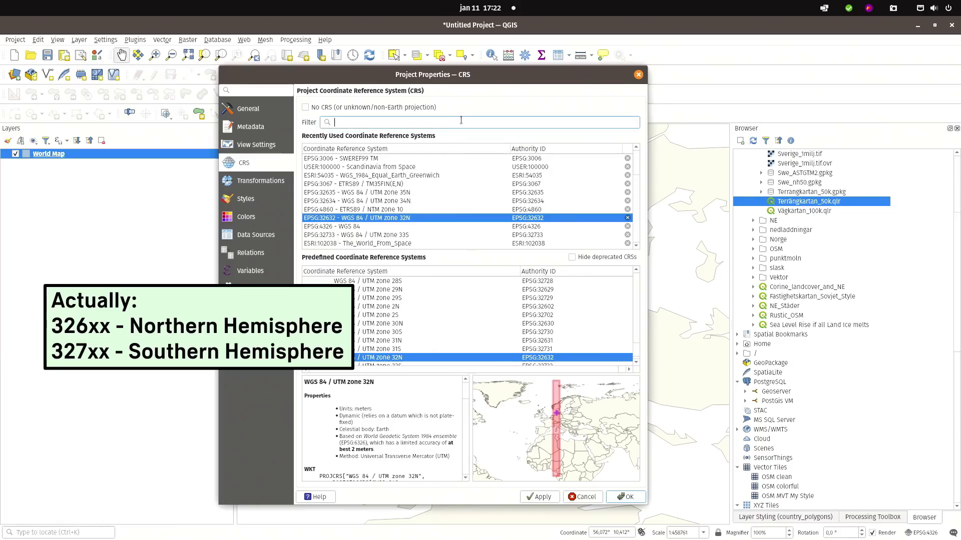
{"action": "type", "text": "32632"}
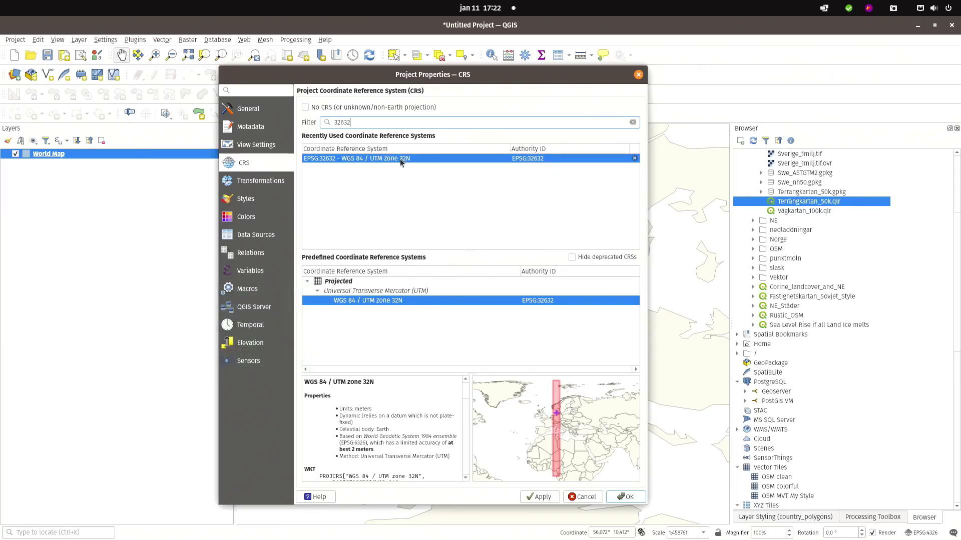
{"action": "left_click", "coordinate": [626, 497]}
{"action": "left_click_drag", "start_coordinate": [516, 397], "coordinate": [460, 381]}
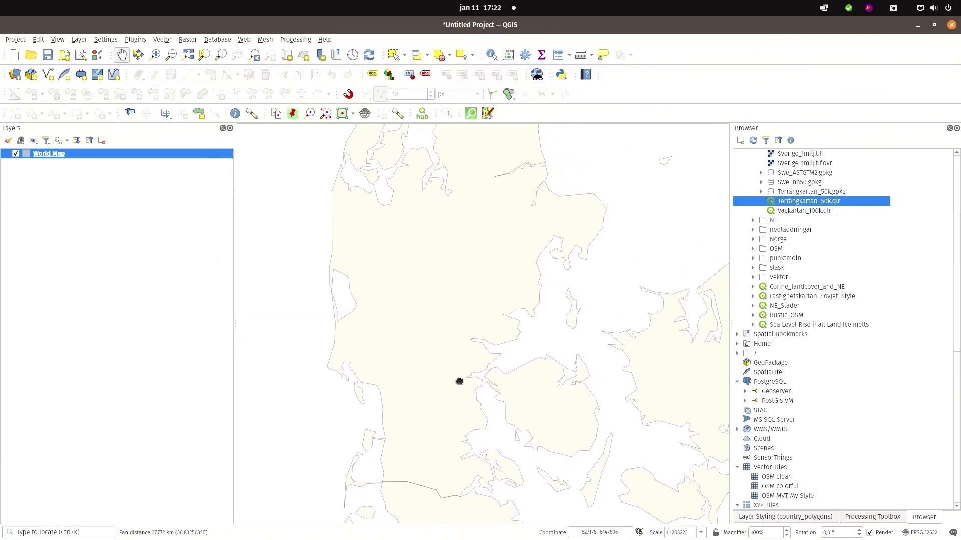
{"action": "key", "text": "alt+Tab"}
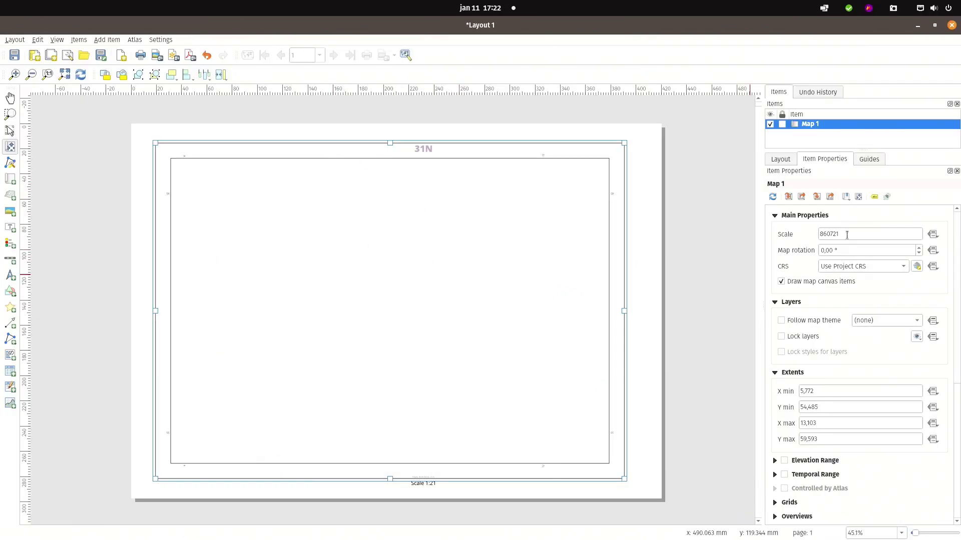
- Match Map 1 to the main canvas extent and frame Denmark at 1:526 183 with MGRS squares labelled
{"action": "left_click", "coordinate": [789, 197]}
{"action": "left_click_drag", "start_coordinate": [391, 365], "coordinate": [403, 364]}
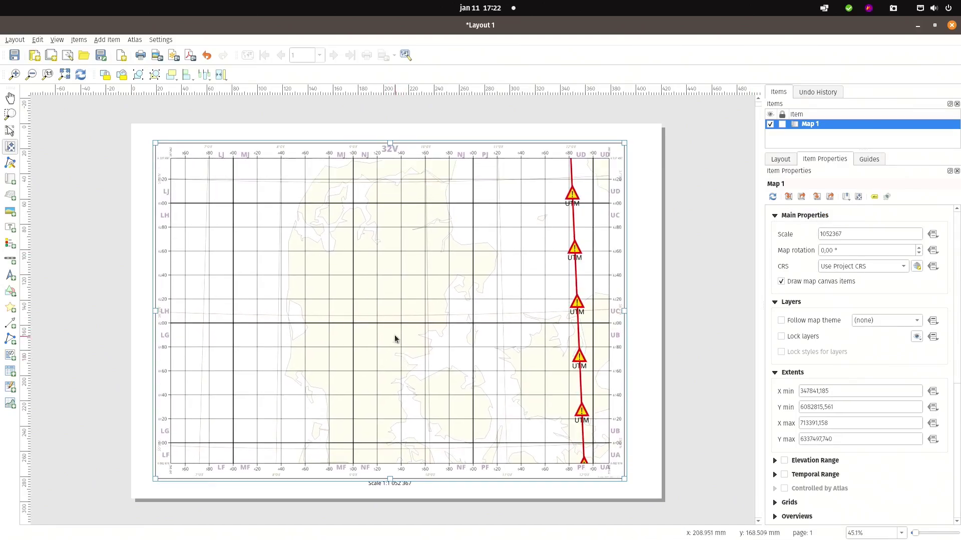
{"action": "scroll", "coordinate": [393, 306], "scroll_direction": "up", "scroll_amount": 1}
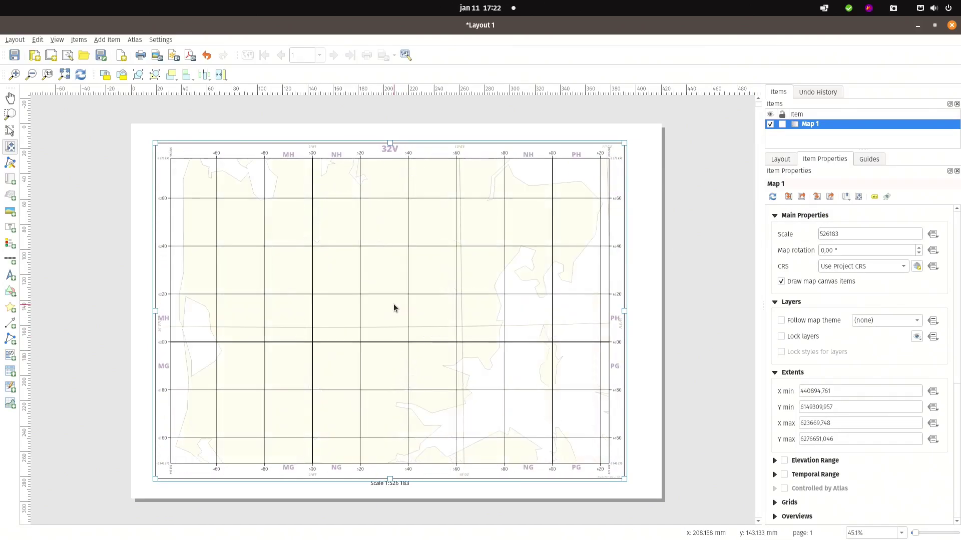
{"action": "scroll", "coordinate": [392, 294], "scroll_direction": "up", "scroll_amount": 1}
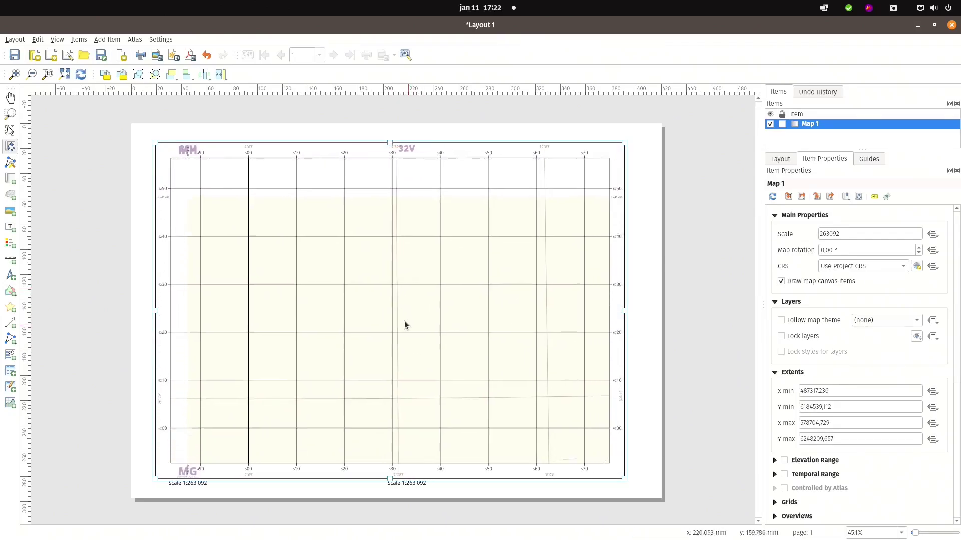
{"action": "left_click_drag", "start_coordinate": [404, 325], "coordinate": [414, 218]}
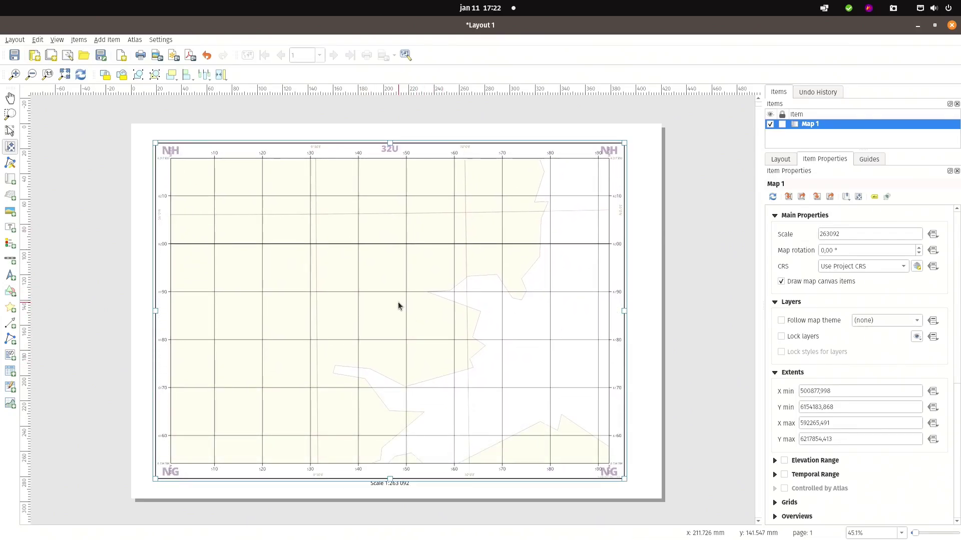
{"action": "scroll", "coordinate": [399, 306], "scroll_direction": "down", "scroll_amount": 1}
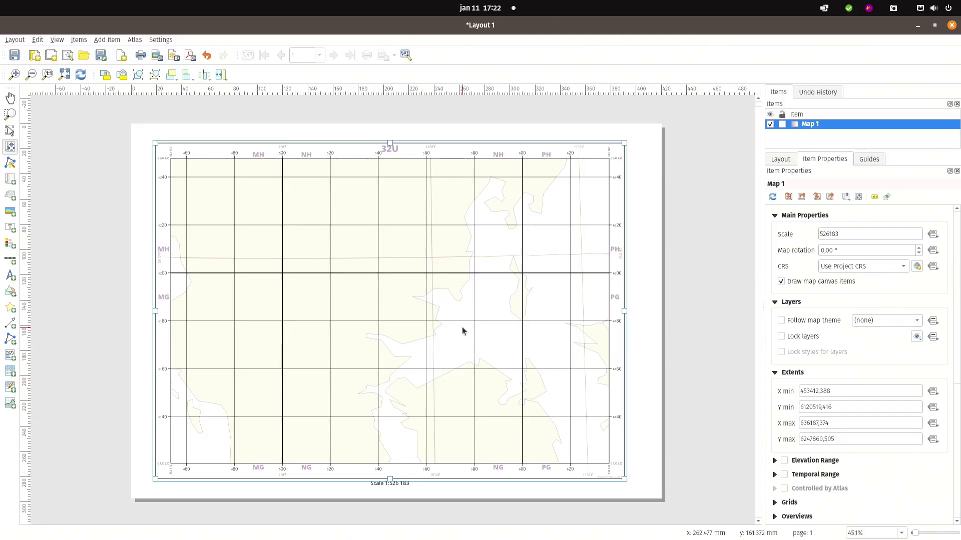
{"action": "left_click_drag", "start_coordinate": [461, 326], "coordinate": [461, 327]}
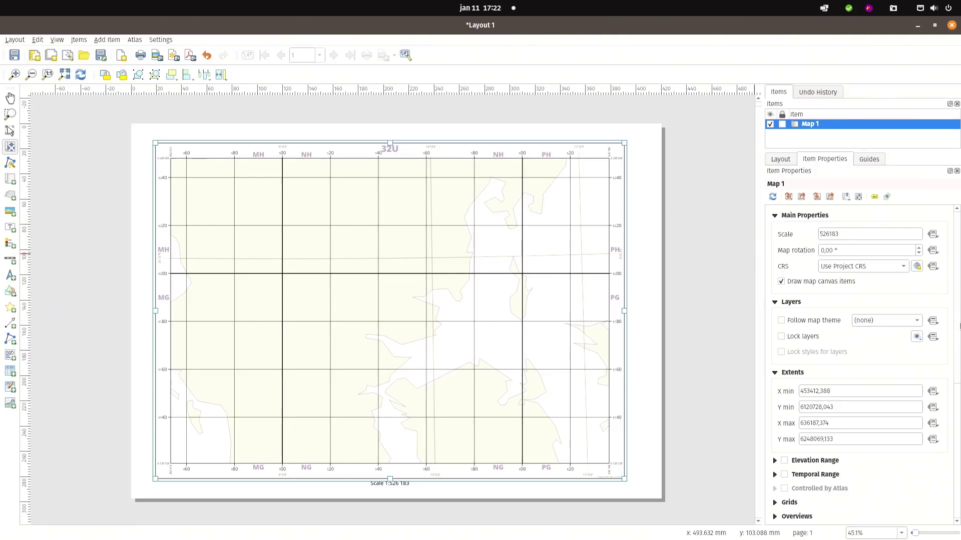
{"action": "left_click_drag", "start_coordinate": [956, 327], "coordinate": [956, 479]}
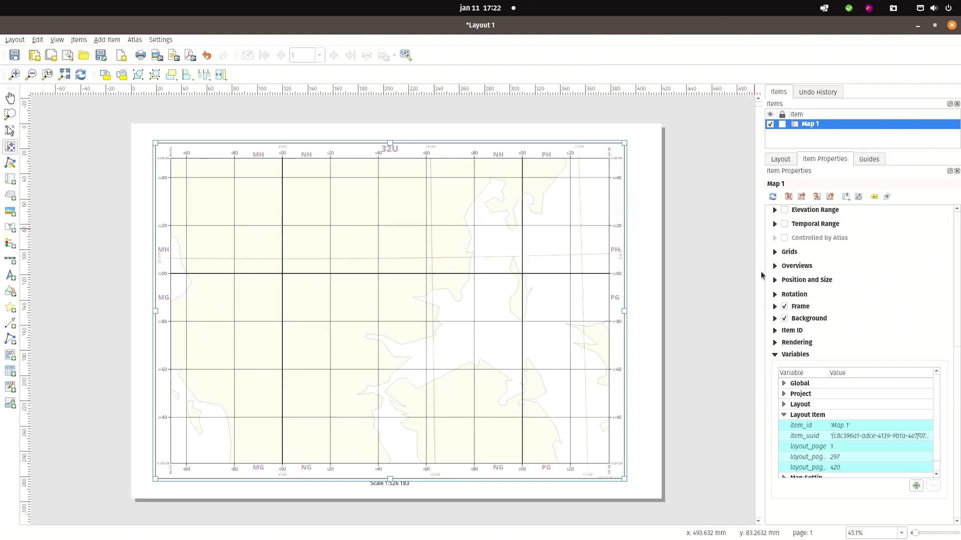
- Review Map 1's grid list (UTM Zone Warning, 1 km, 100 km, Lat/Long) and nudge the content down
{"action": "left_click", "coordinate": [774, 252]}
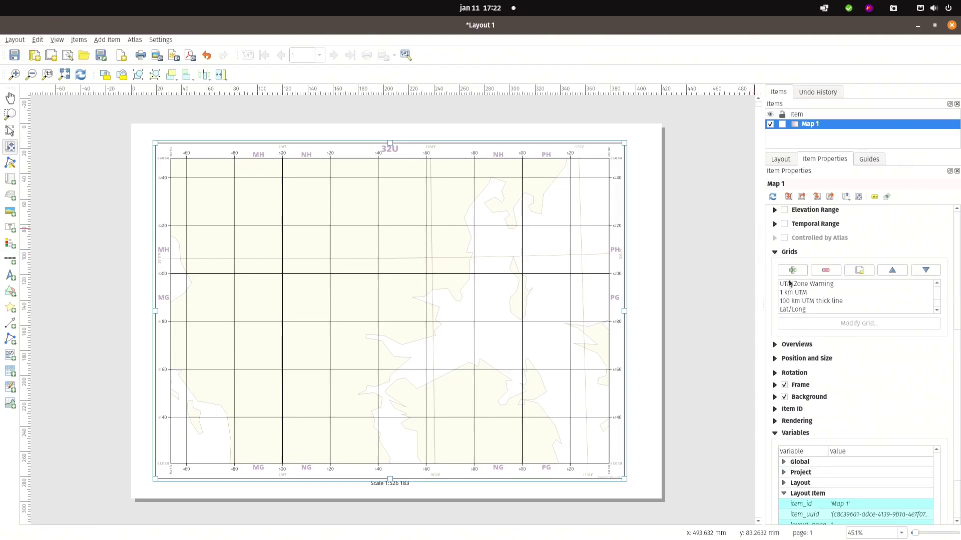
{"action": "scroll", "coordinate": [935, 299], "scroll_direction": "down", "scroll_amount": 4}
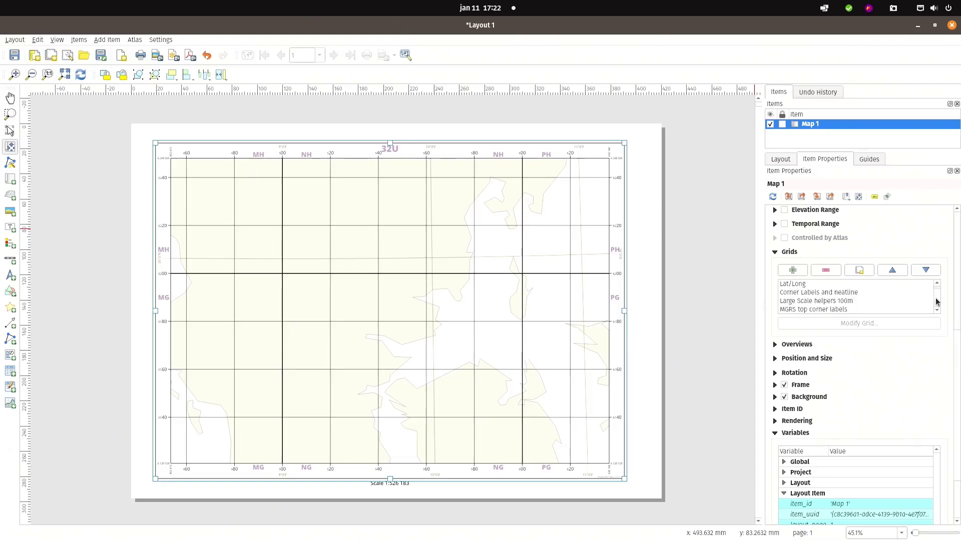
{"action": "scroll", "coordinate": [935, 299], "scroll_direction": "up", "scroll_amount": 3}
{"action": "scroll", "coordinate": [936, 299], "scroll_direction": "up", "scroll_amount": 1}
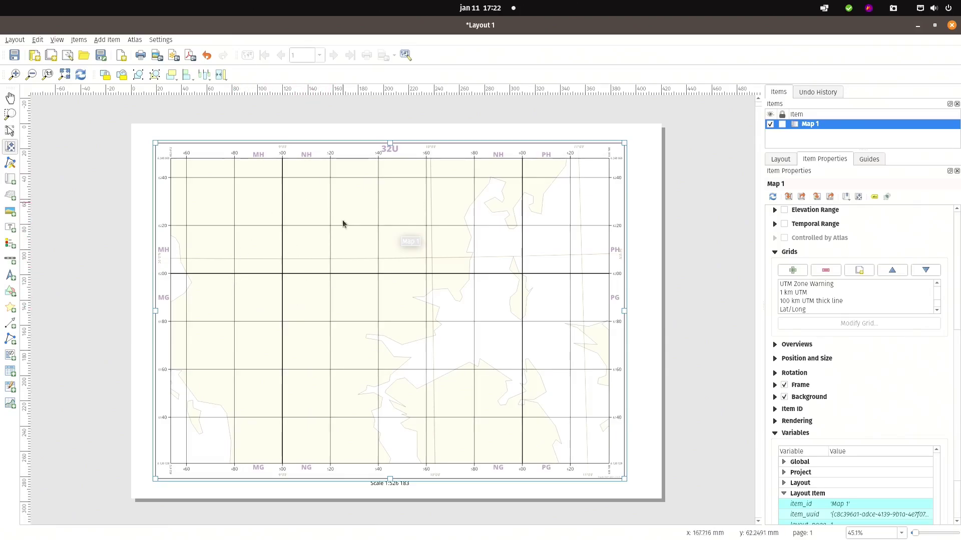
{"action": "mouse_move", "coordinate": [373, 293]}
{"action": "left_mouse_down"}
{"action": "mouse_move", "coordinate": [384, 302]}
{"action": "mouse_move", "coordinate": [357, 293]}
{"action": "mouse_move", "coordinate": [379, 294]}
{"action": "left_mouse_up"}
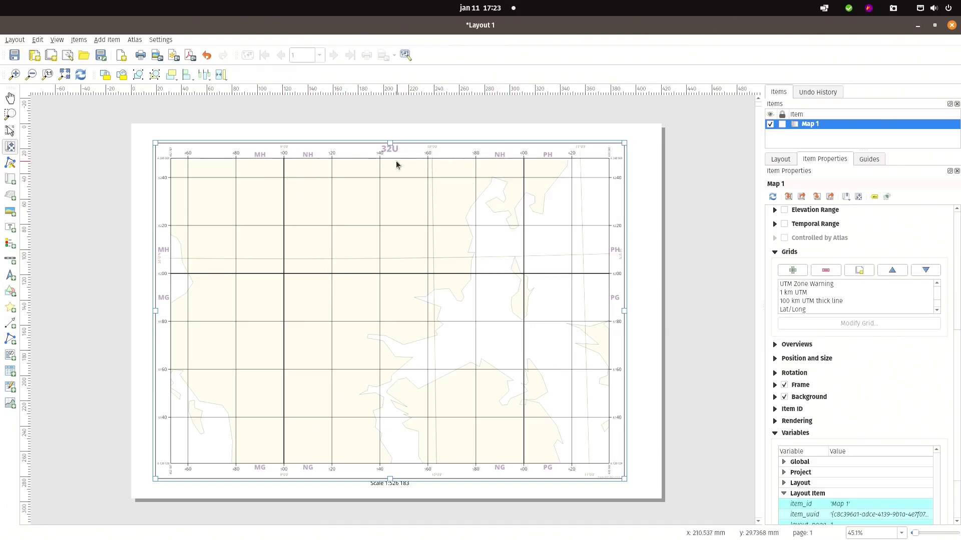
{"action": "left_click_drag", "start_coordinate": [384, 215], "coordinate": [380, 236]}
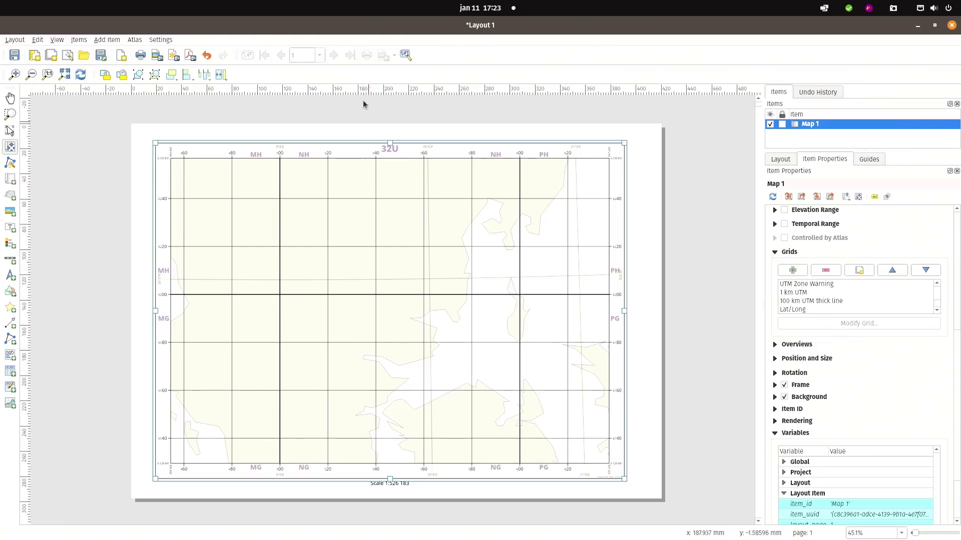
- Zoom in on the map's 1:526 183 scale label and nudge the Map 1 frame about 5 mm right
{"action": "left_click", "coordinate": [9, 131]}
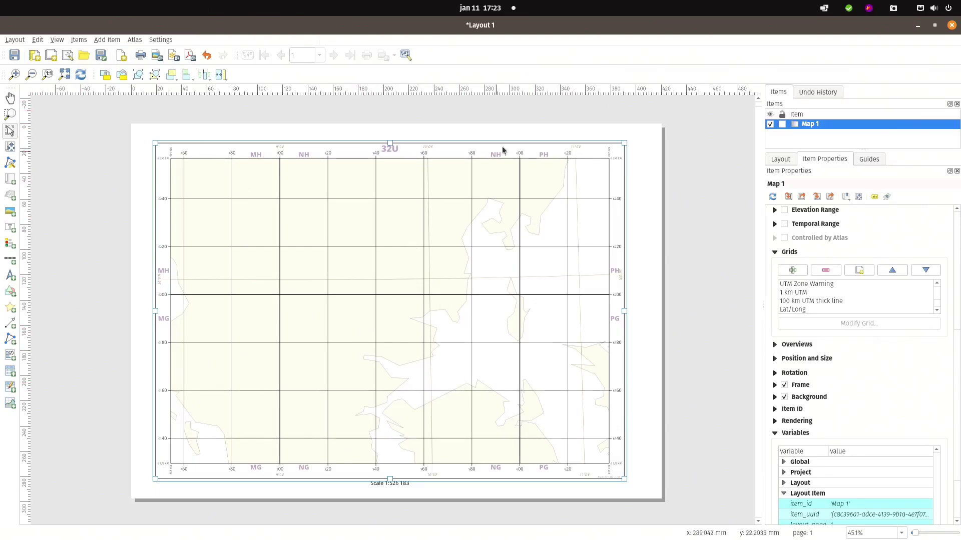
{"action": "scroll", "coordinate": [489, 112], "scroll_direction": "up", "scroll_amount": 4}
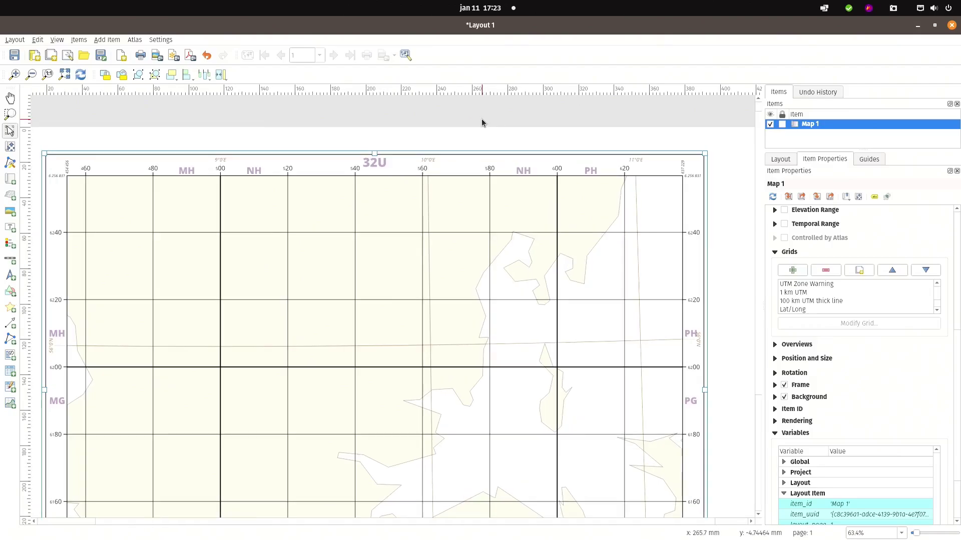
{"action": "left_click_drag", "start_coordinate": [467, 139], "coordinate": [483, 138]}
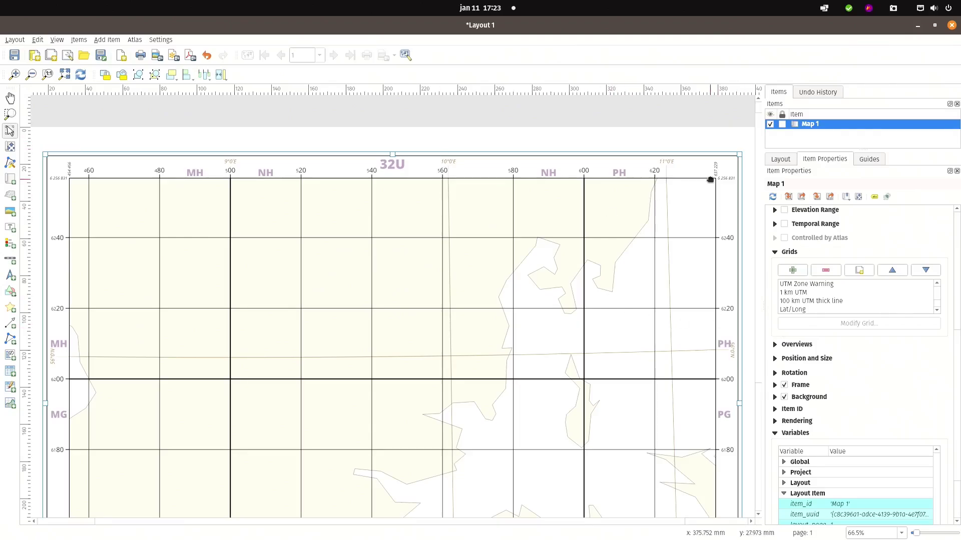
{"action": "left_click_drag", "start_coordinate": [759, 251], "coordinate": [761, 376]}
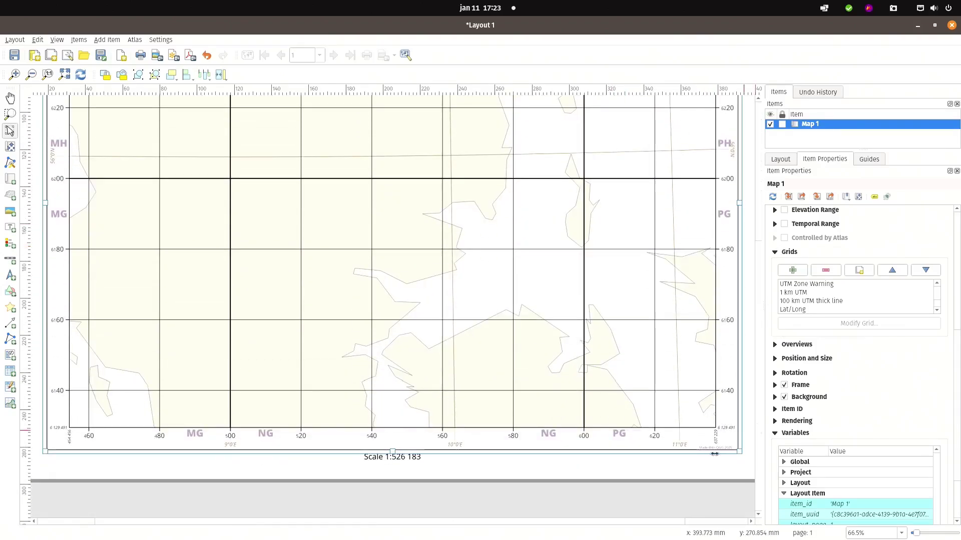
{"action": "left_click", "coordinate": [388, 469]}
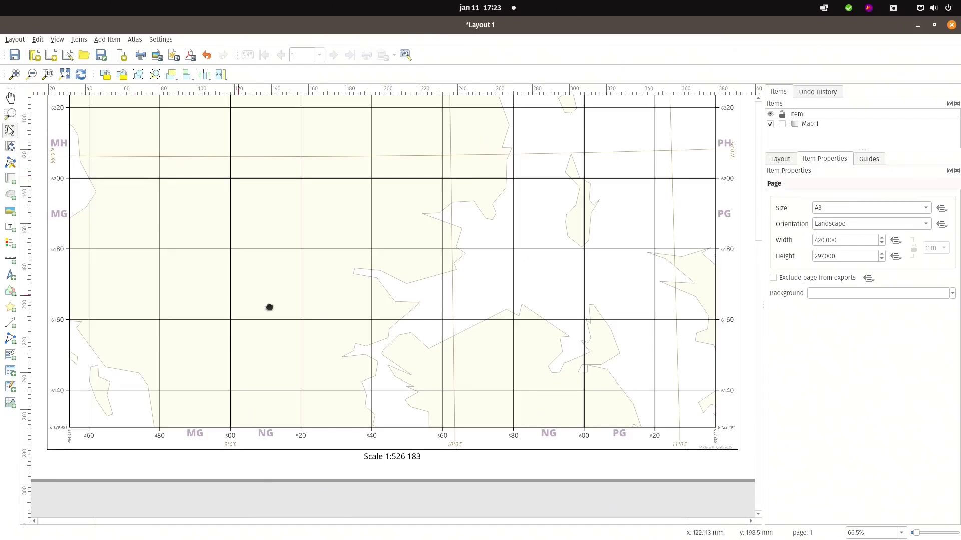
{"action": "mouse_move", "coordinate": [388, 307]}
{"action": "left_mouse_down"}
{"action": "mouse_move", "coordinate": [381, 261]}
{"action": "mouse_move", "coordinate": [377, 306]}
{"action": "mouse_move", "coordinate": [398, 309]}
{"action": "mouse_move", "coordinate": [389, 306]}
{"action": "left_mouse_up"}
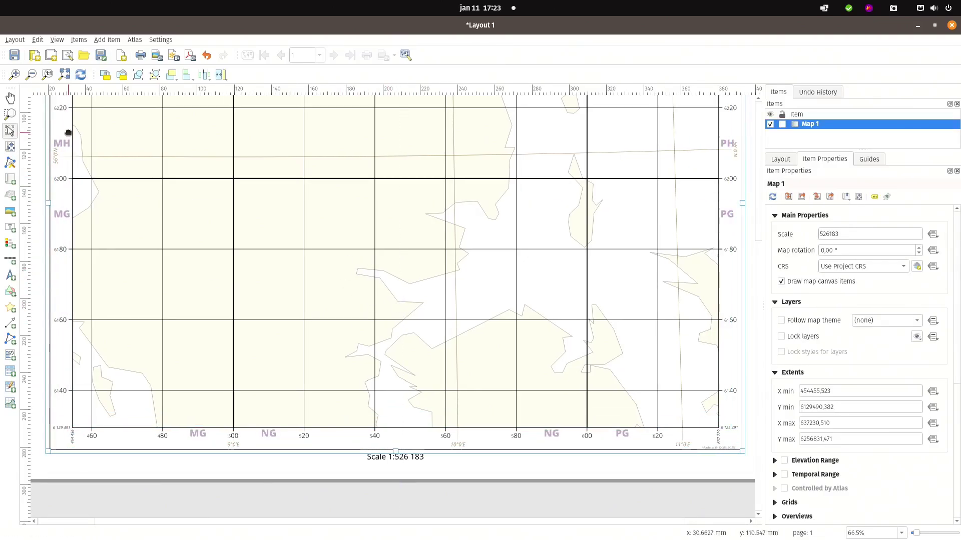
- Zoom and pan Map 1's content up and left over Denmark
{"action": "left_click", "coordinate": [11, 146]}
{"action": "left_click_drag", "start_coordinate": [372, 266], "coordinate": [343, 215]}
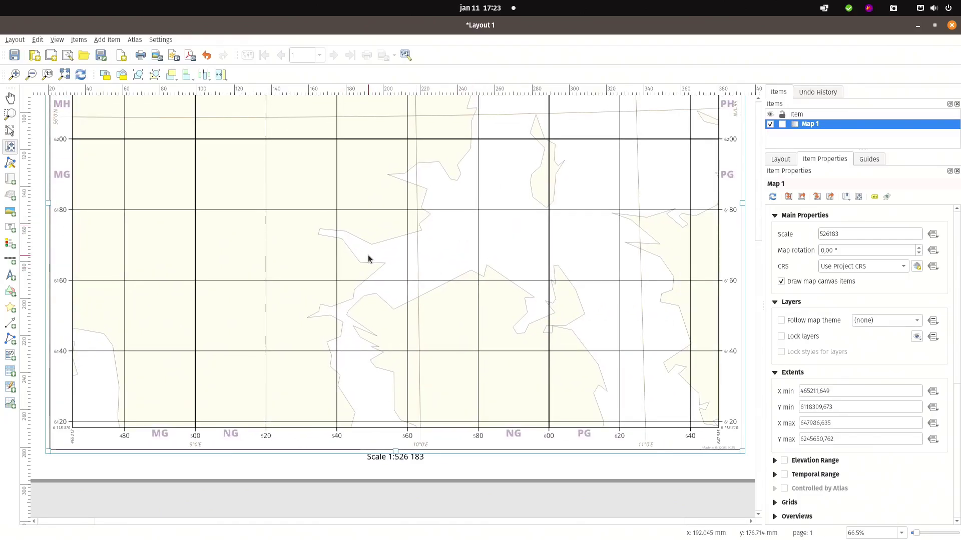
{"action": "scroll", "coordinate": [368, 258], "scroll_direction": "down", "scroll_amount": 1}
{"action": "scroll", "coordinate": [368, 259], "scroll_direction": "up", "scroll_amount": 1}
{"action": "scroll", "coordinate": [391, 308], "scroll_direction": "up", "scroll_amount": 1}
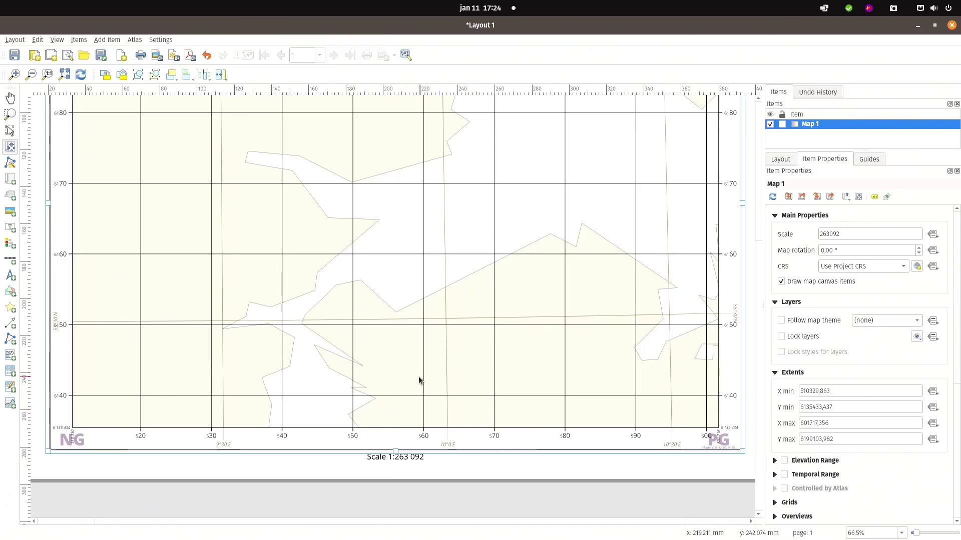
{"action": "scroll", "coordinate": [412, 371], "scroll_direction": "up", "scroll_amount": 1}
{"action": "left_click_drag", "start_coordinate": [412, 370], "coordinate": [356, 356]}
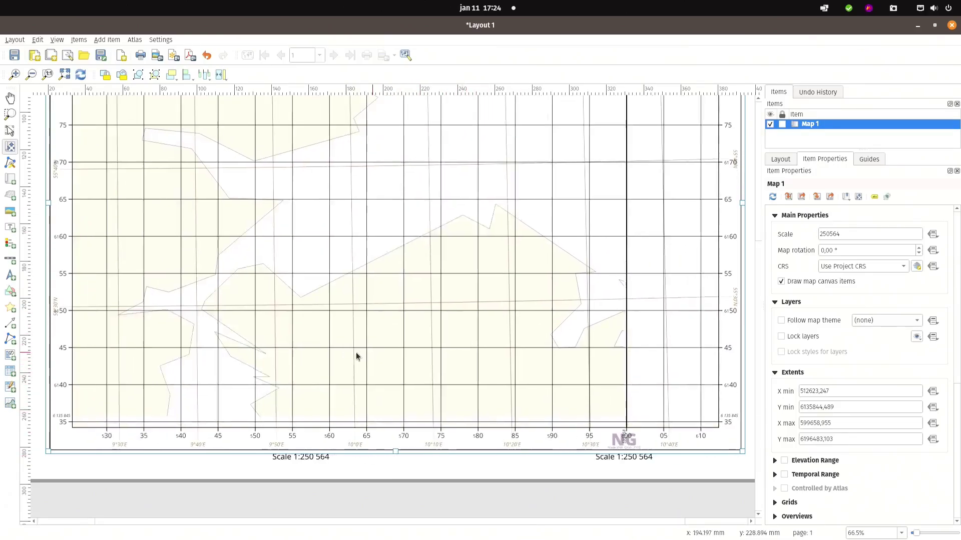
- Zoom out to 1:630 293 and pan so the red UTM zone-warning line shows on the right
{"action": "scroll", "coordinate": [421, 366], "scroll_direction": "down", "scroll_amount": 5}
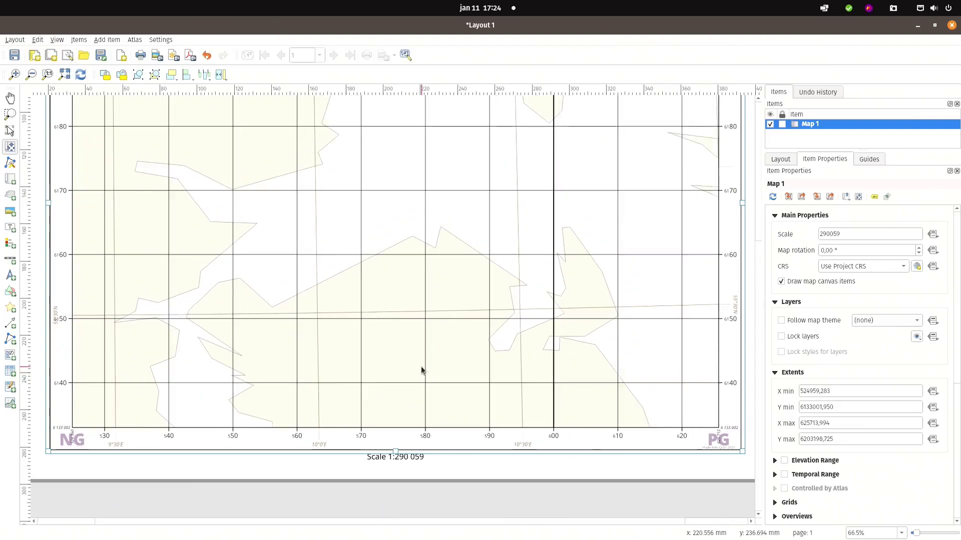
{"action": "scroll", "coordinate": [424, 365], "scroll_direction": "down", "scroll_amount": 3}
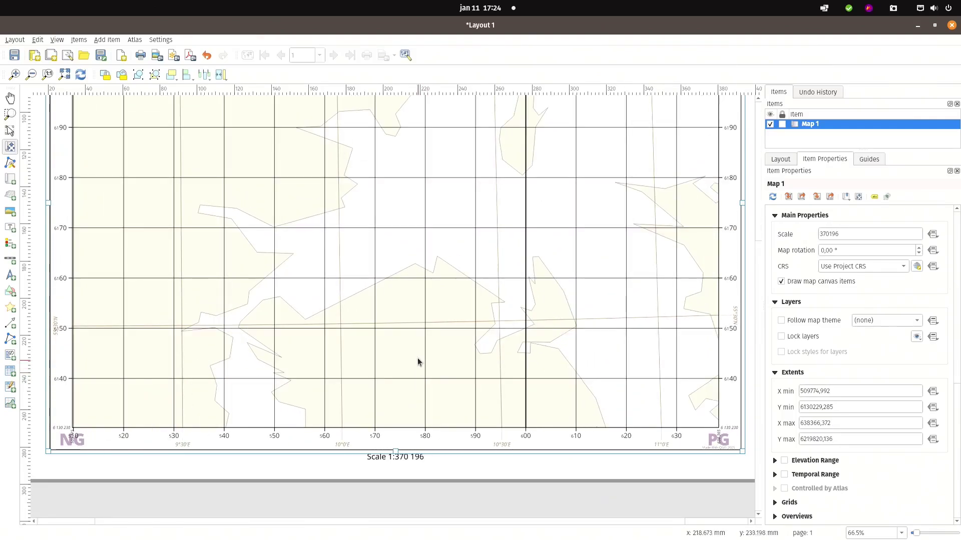
{"action": "left_click_drag", "start_coordinate": [419, 361], "coordinate": [511, 367]}
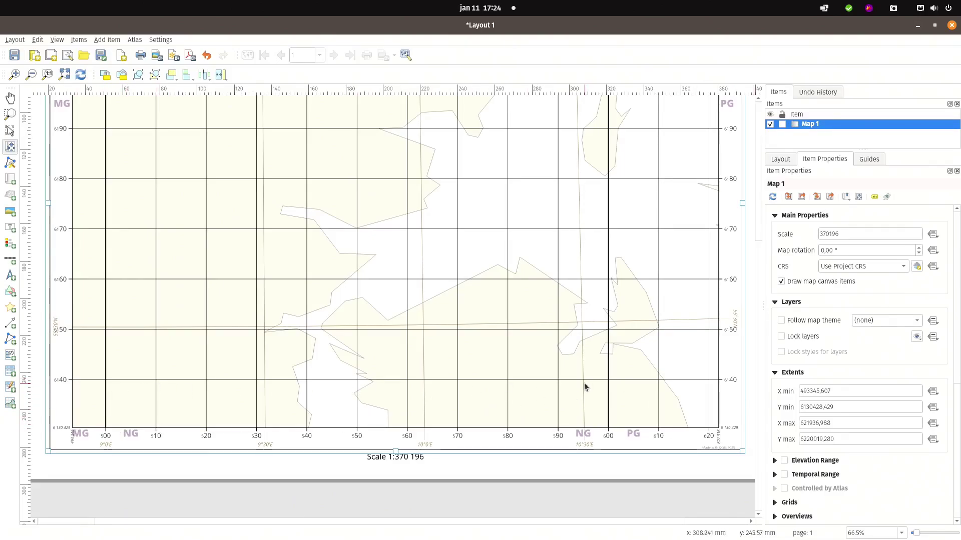
{"action": "left_click_drag", "start_coordinate": [609, 386], "coordinate": [360, 318]}
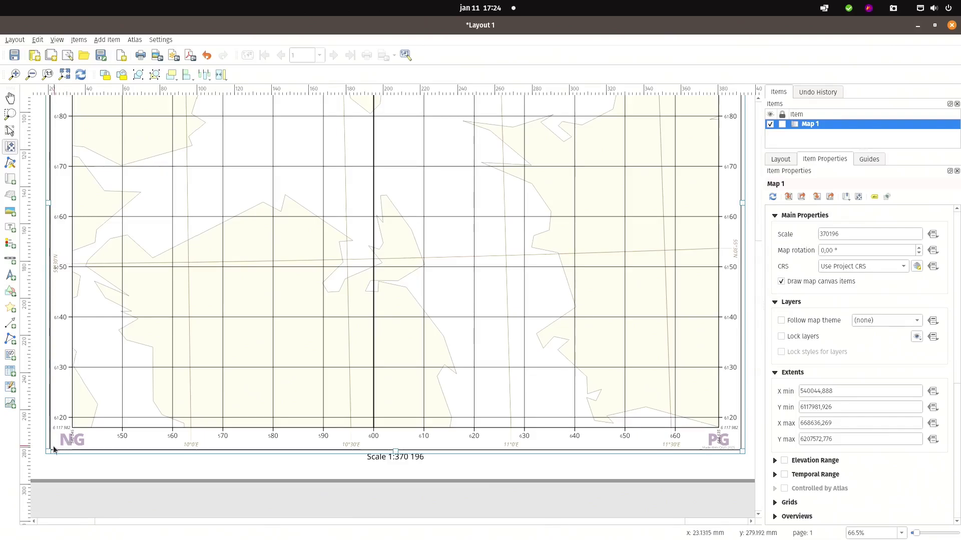
{"action": "left_click_drag", "start_coordinate": [430, 297], "coordinate": [497, 353]}
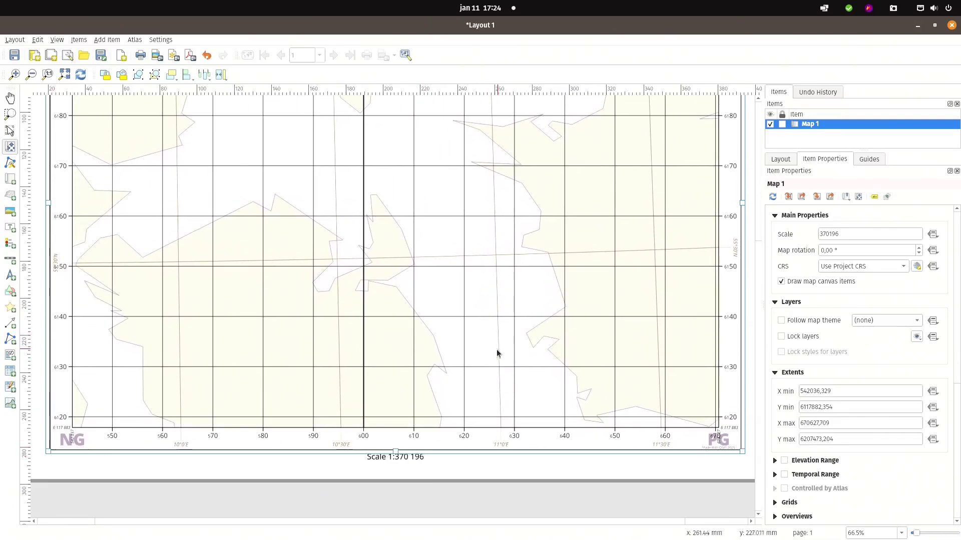
{"action": "scroll", "coordinate": [435, 371], "scroll_direction": "down", "scroll_amount": 3}
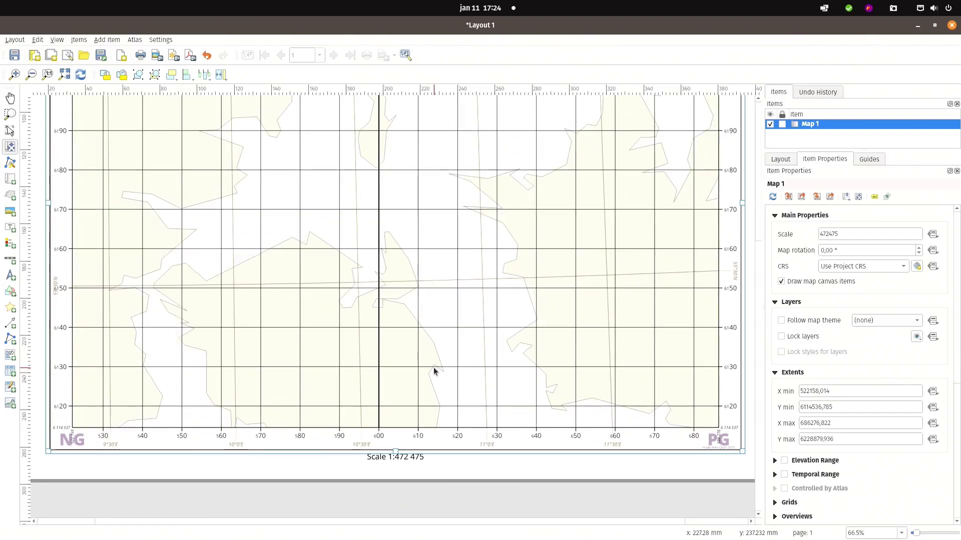
{"action": "left_click_drag", "start_coordinate": [407, 377], "coordinate": [441, 366]}
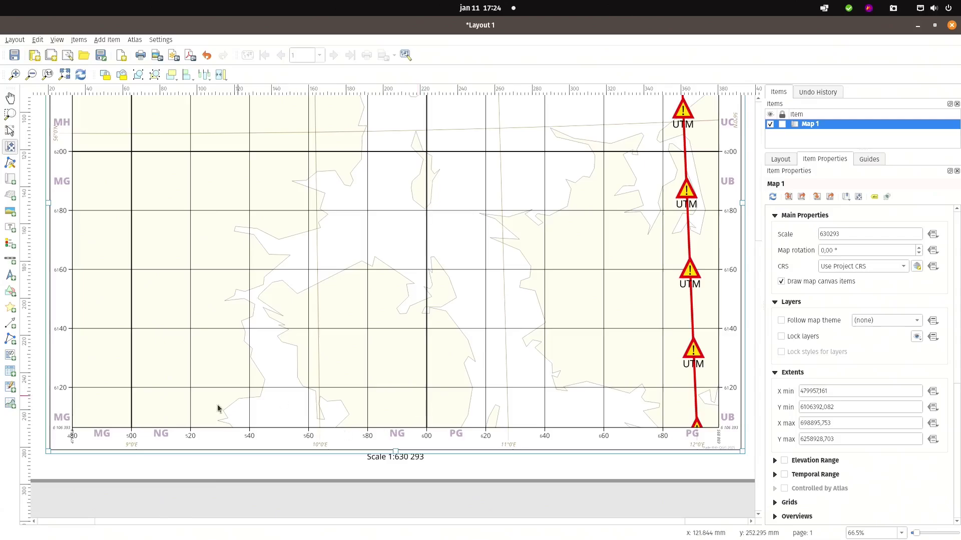
- Zoom Map 1 to 1:537 634 and pan left to reveal the UTM zone line
{"action": "left_click_drag", "start_coordinate": [251, 372], "coordinate": [334, 359]}
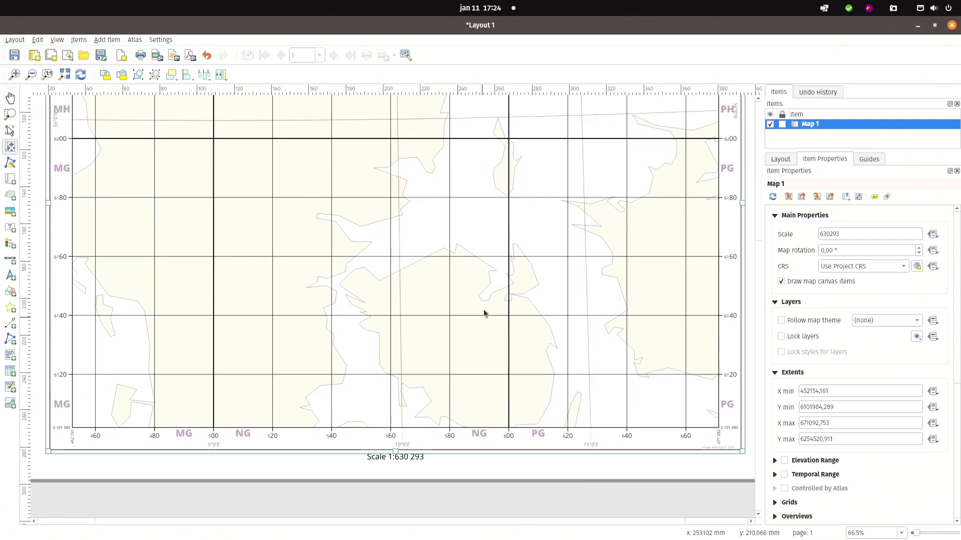
{"action": "scroll", "coordinate": [479, 287], "scroll_direction": "up", "scroll_amount": 5}
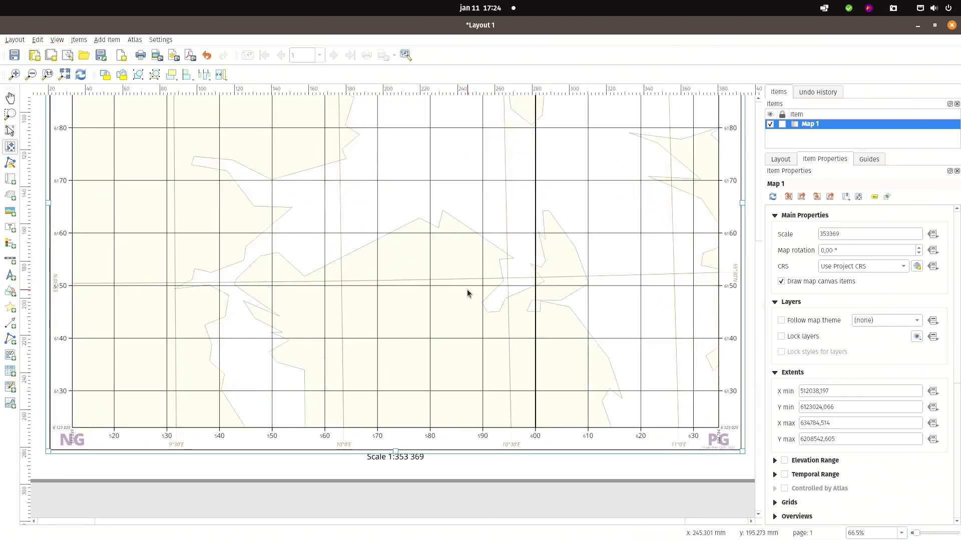
{"action": "scroll", "coordinate": [391, 322], "scroll_direction": "down", "scroll_amount": 2}
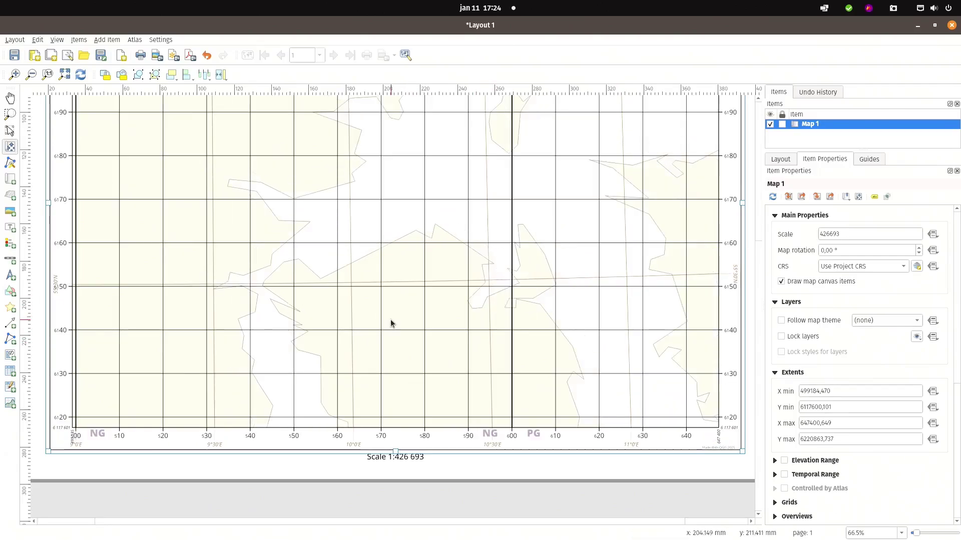
{"action": "scroll", "coordinate": [380, 317], "scroll_direction": "down", "scroll_amount": 2}
{"action": "left_click_drag", "start_coordinate": [376, 324], "coordinate": [180, 320]}
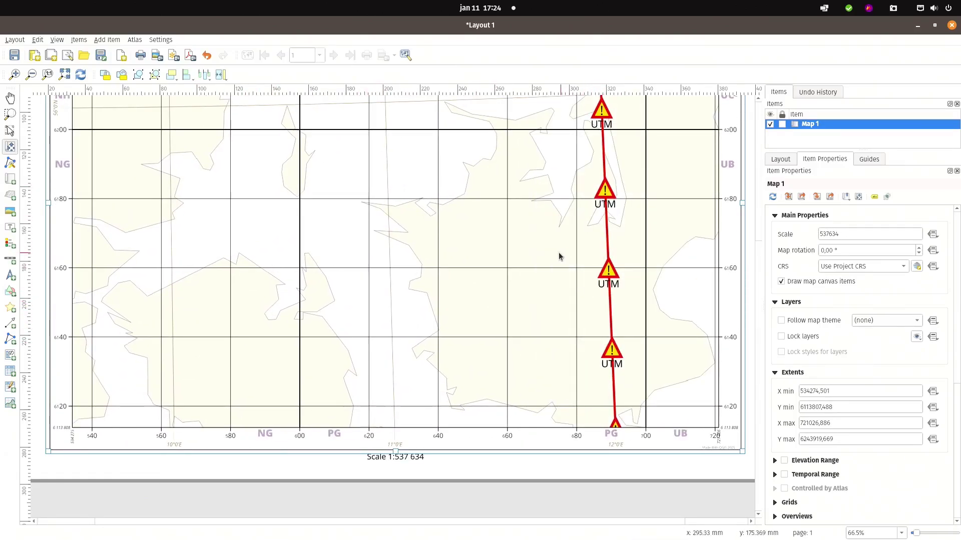
- Pan the map east and west across the zone line into 32V, comparing the MGRS labels
{"action": "left_click_drag", "start_coordinate": [560, 255], "coordinate": [580, 429]}
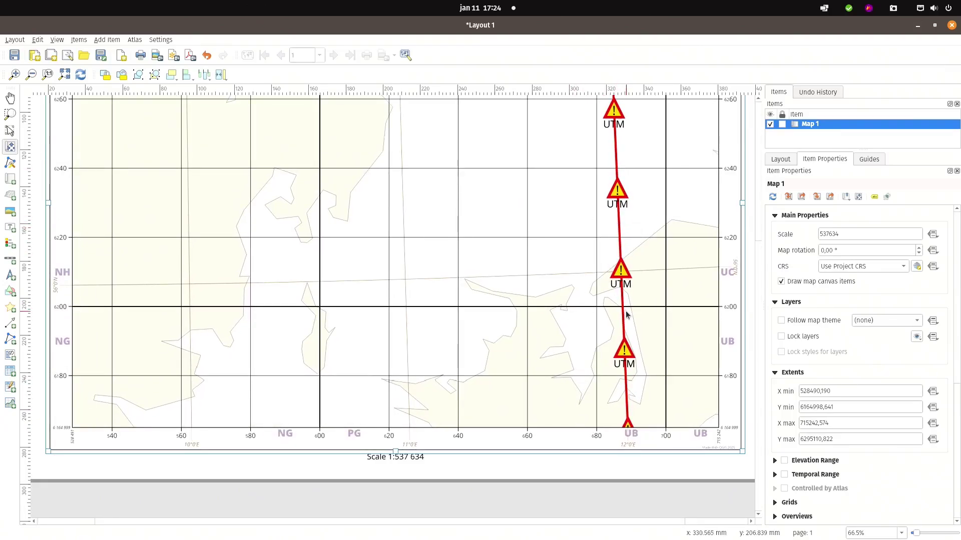
{"action": "left_click_drag", "start_coordinate": [602, 321], "coordinate": [466, 338]}
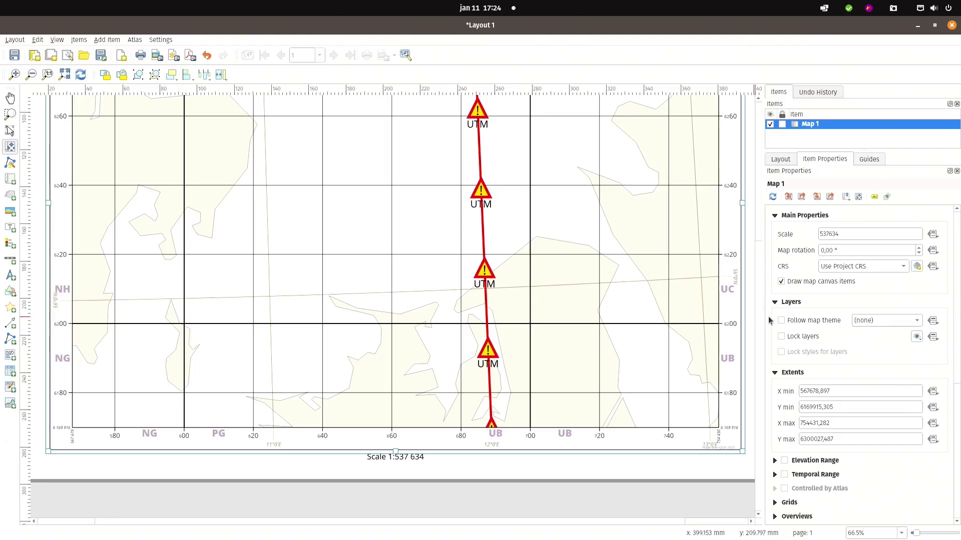
{"action": "scroll", "coordinate": [759, 349], "scroll_direction": "up", "scroll_amount": 5}
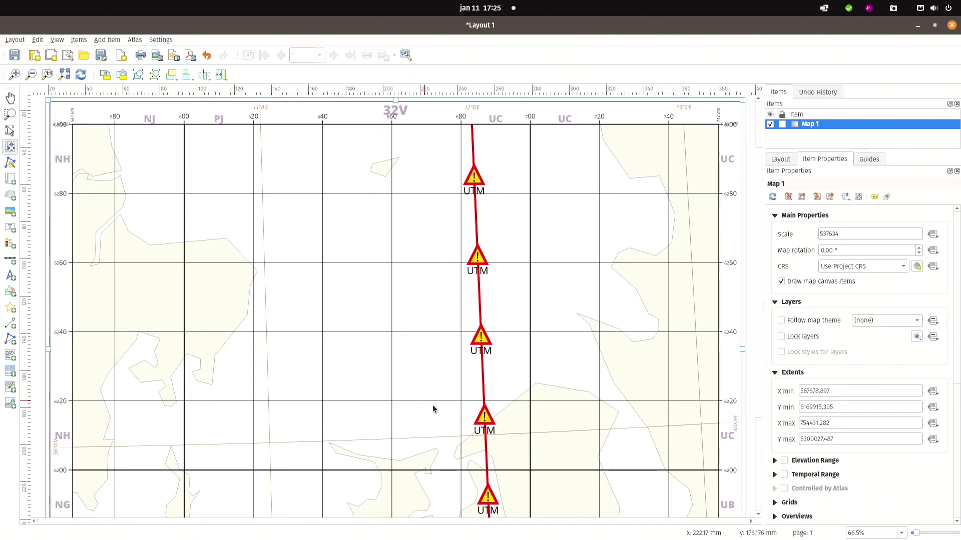
{"action": "left_click_drag", "start_coordinate": [433, 409], "coordinate": [132, 396]}
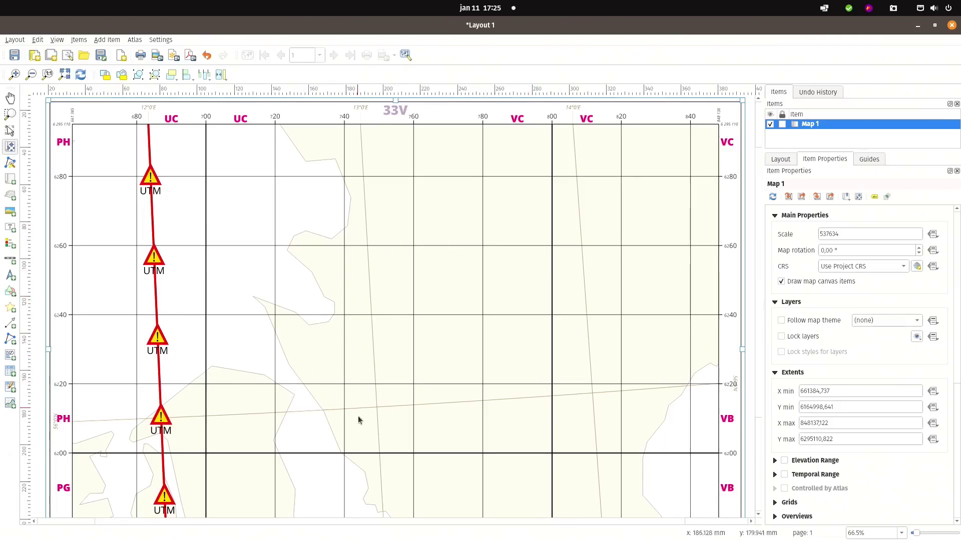
{"action": "left_click_drag", "start_coordinate": [293, 361], "coordinate": [362, 349]}
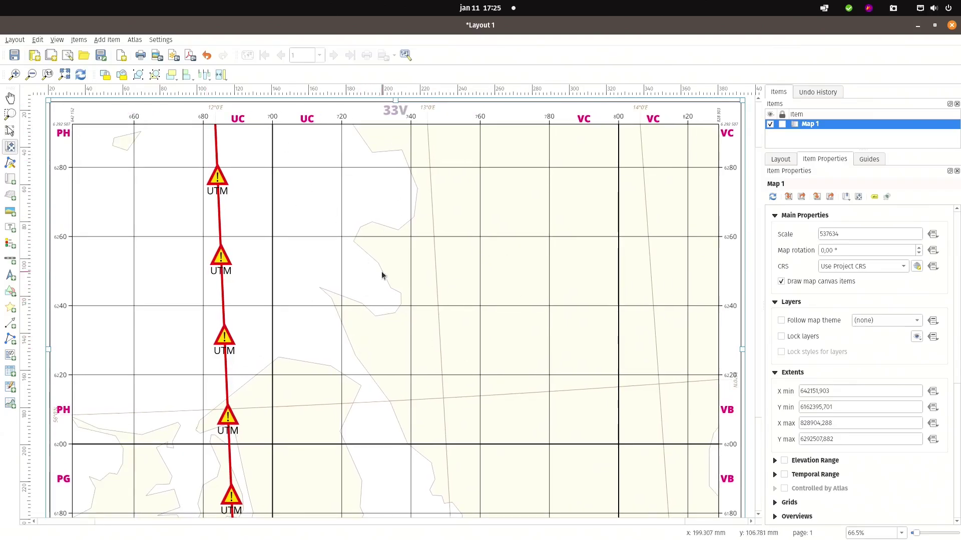
{"action": "left_click_drag", "start_coordinate": [316, 329], "coordinate": [643, 345]}
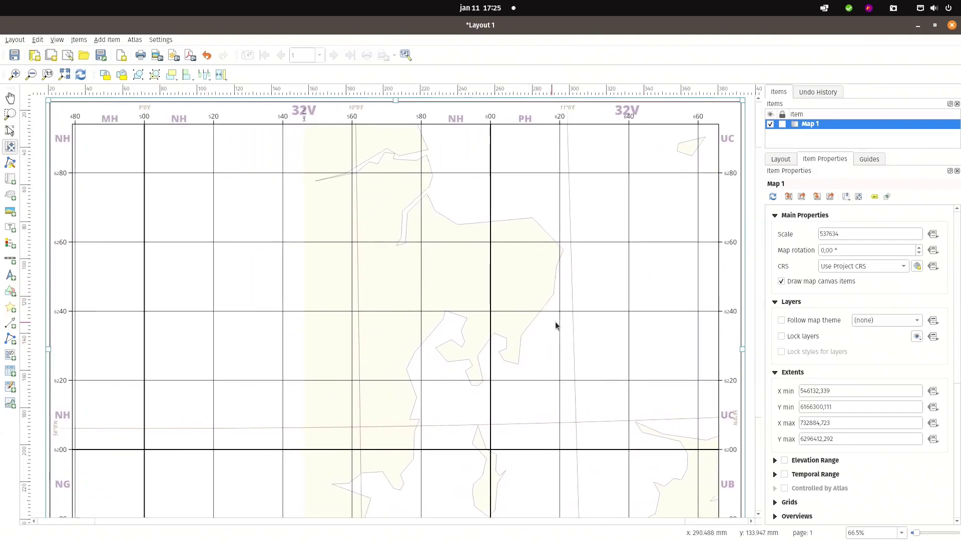
- Pan the map content around the 32V zone area while zooming in slightly
{"action": "left_click_drag", "start_coordinate": [556, 326], "coordinate": [396, 350]}
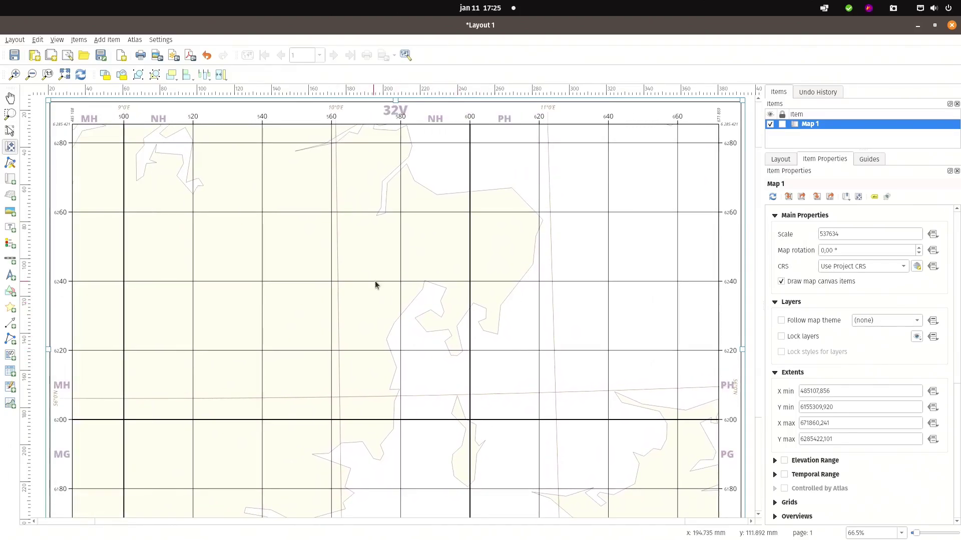
{"action": "left_click_drag", "start_coordinate": [376, 284], "coordinate": [424, 358]}
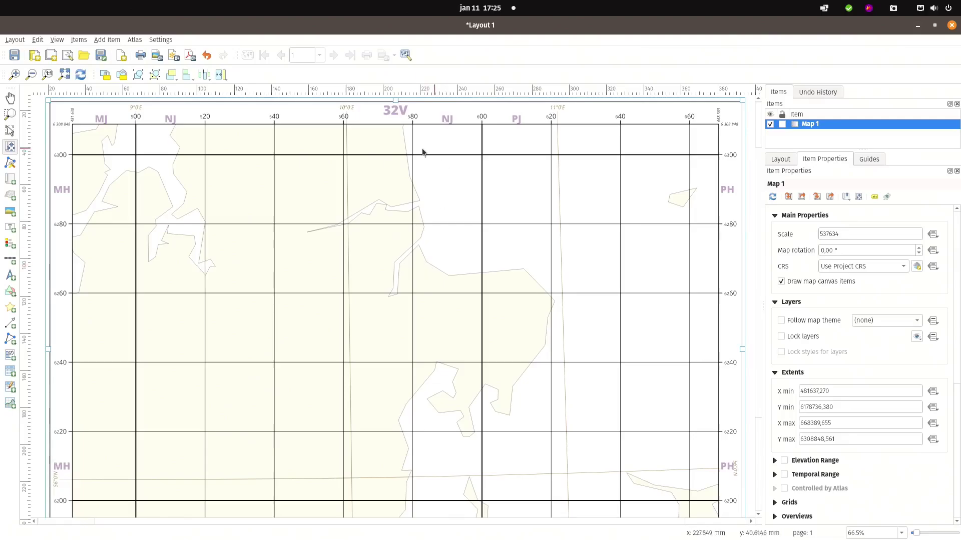
{"action": "left_click_drag", "start_coordinate": [366, 204], "coordinate": [386, 227]}
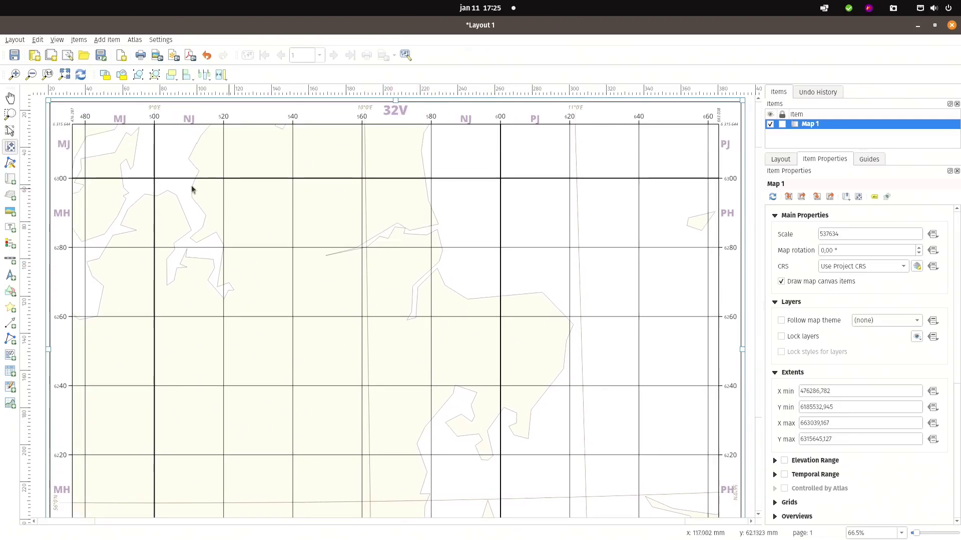
{"action": "scroll", "coordinate": [132, 176], "scroll_direction": "up", "scroll_amount": 1}
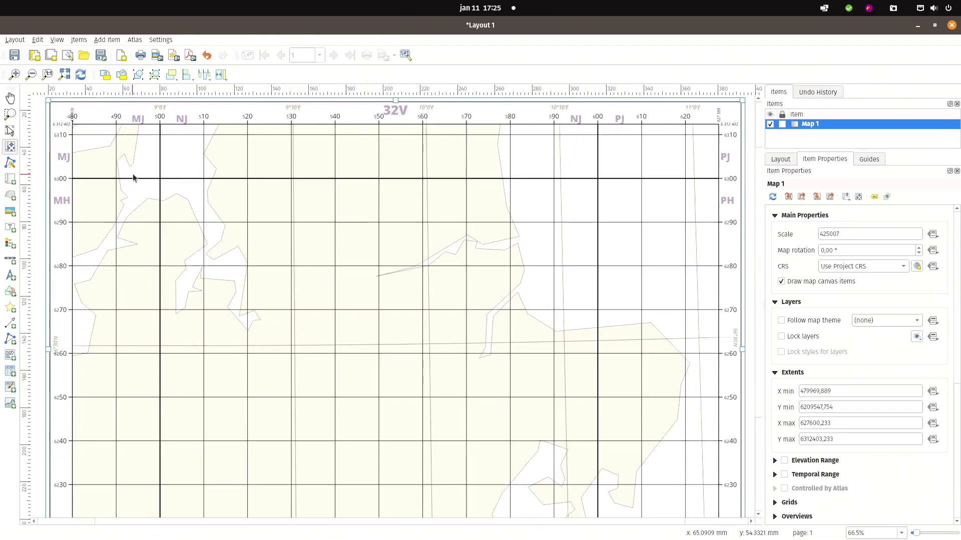
{"action": "scroll", "coordinate": [159, 179], "scroll_direction": "up", "scroll_amount": 2}
{"action": "left_click_drag", "start_coordinate": [160, 176], "coordinate": [307, 222]}
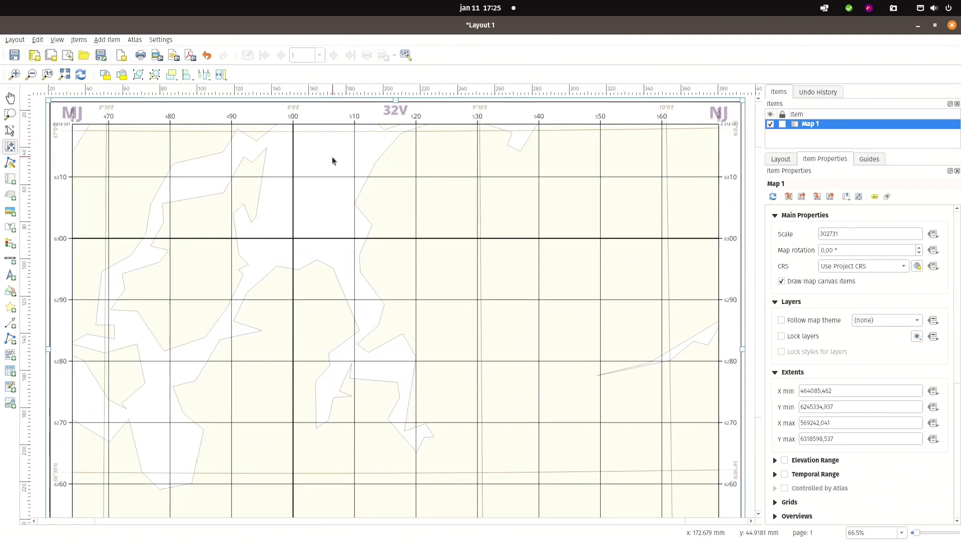
- Zoom Map 1 in to about 1:57 626 so the labelled 1 km grid appears in MH and NH
{"action": "scroll", "coordinate": [271, 219], "scroll_direction": "up", "scroll_amount": 2}
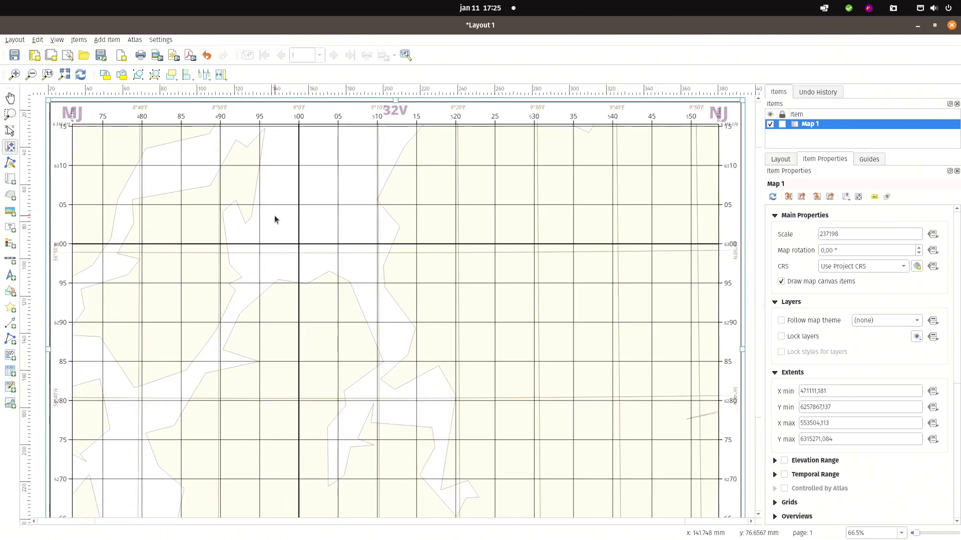
{"action": "scroll", "coordinate": [274, 219], "scroll_direction": "up", "scroll_amount": 1}
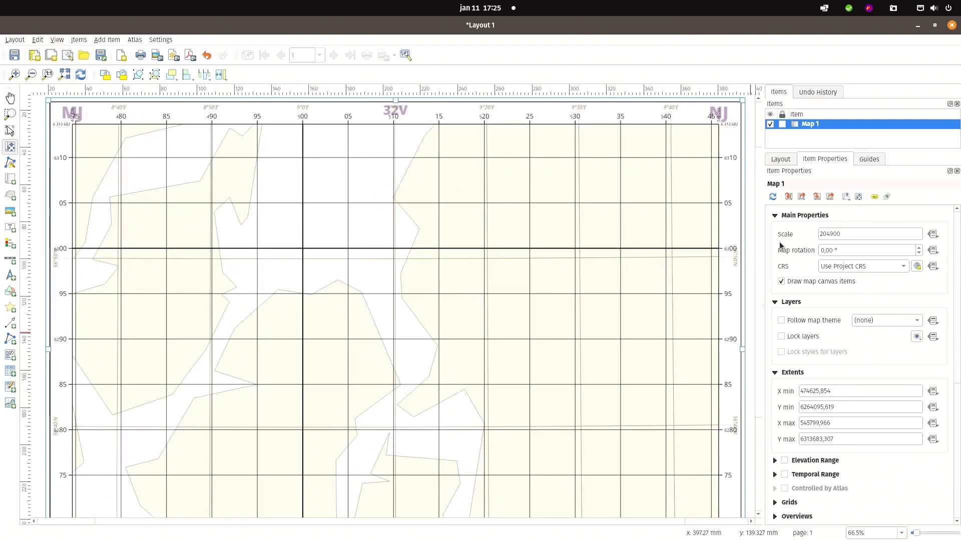
{"action": "scroll", "coordinate": [758, 325], "scroll_direction": "down", "scroll_amount": 5}
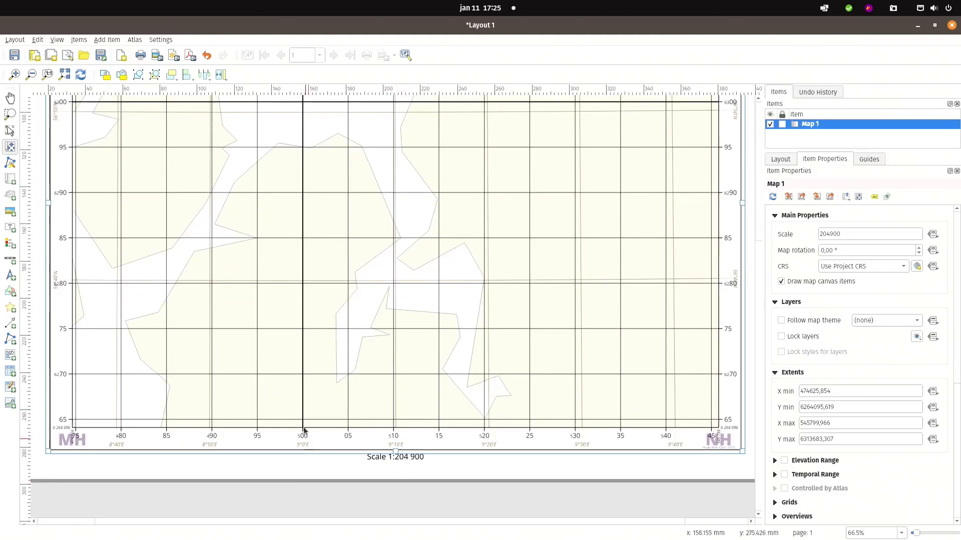
{"action": "scroll", "coordinate": [303, 267], "scroll_direction": "up", "scroll_amount": 1}
{"action": "scroll", "coordinate": [303, 267], "scroll_direction": "up", "scroll_amount": 2}
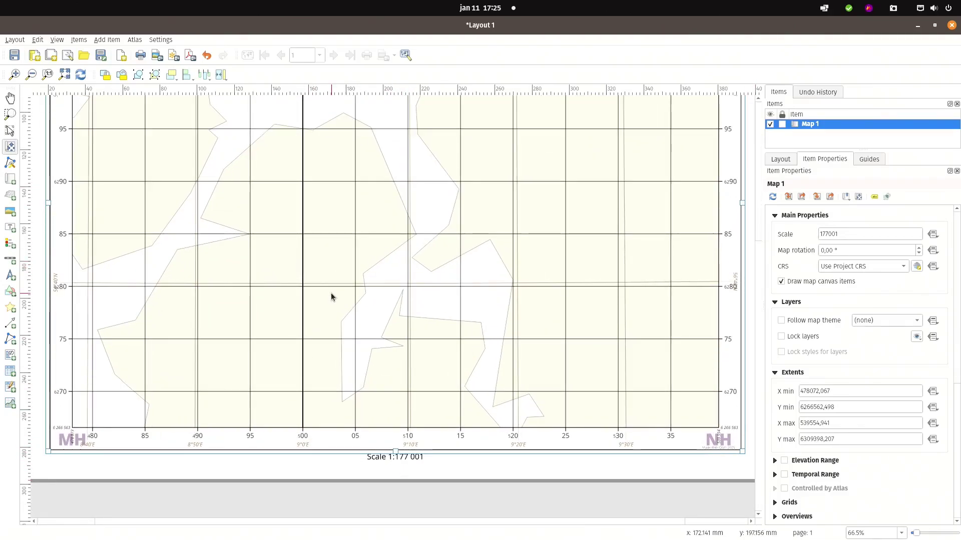
{"action": "scroll", "coordinate": [332, 296], "scroll_direction": "up", "scroll_amount": 3}
{"action": "scroll", "coordinate": [332, 297], "scroll_direction": "up", "scroll_amount": 8}
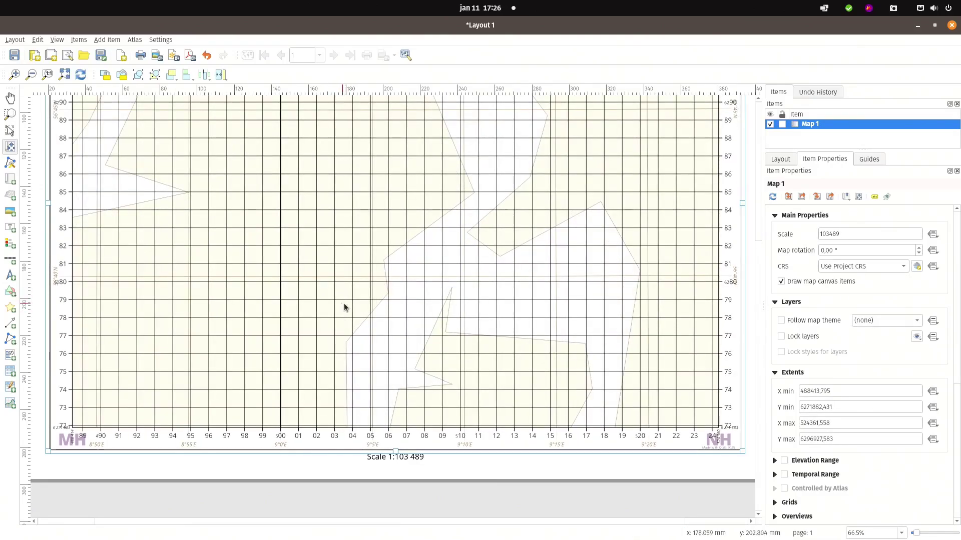
{"action": "scroll", "coordinate": [350, 305], "scroll_direction": "up", "scroll_amount": 2}
{"action": "scroll", "coordinate": [369, 309], "scroll_direction": "up", "scroll_amount": 2}
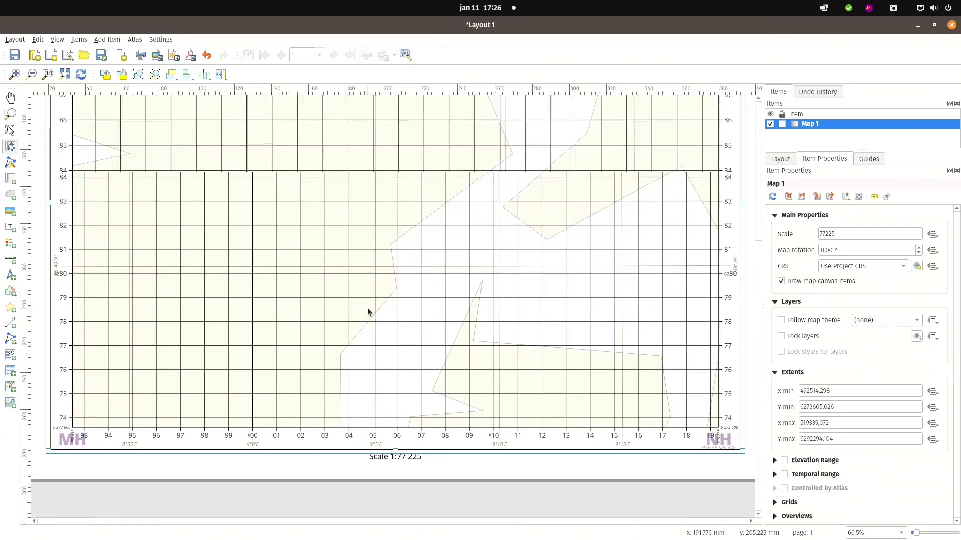
{"action": "scroll", "coordinate": [369, 311], "scroll_direction": "up", "scroll_amount": 3}
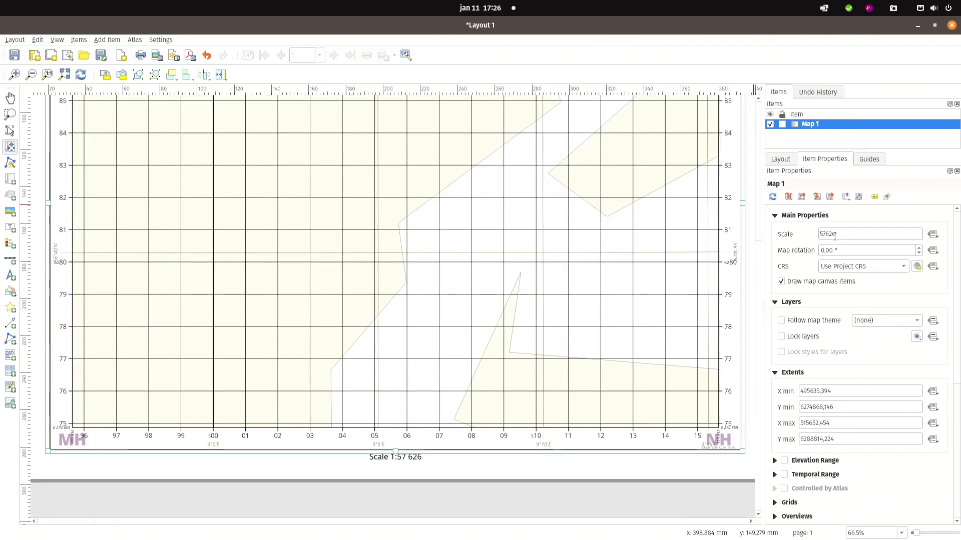
- Set Map 1's scale to 1:50 000 and recentre its content
{"action": "double_click", "coordinate": [835, 235]}
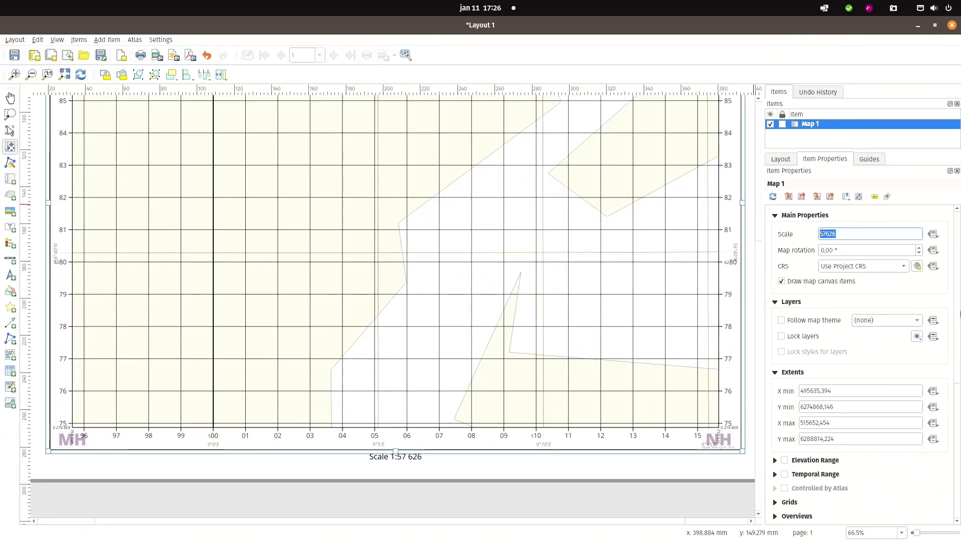
{"action": "type", "text": "50000"}
{"action": "key", "text": "Return"}
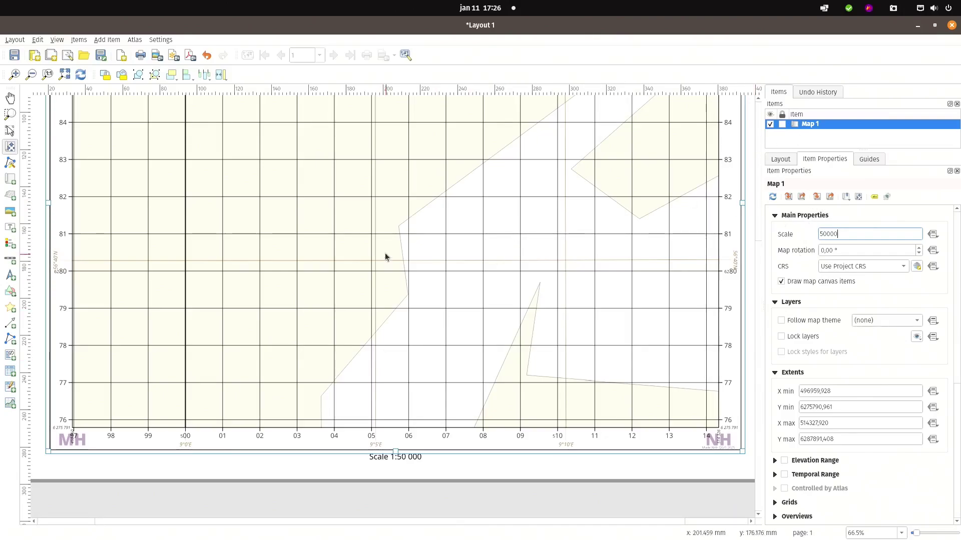
{"action": "mouse_move", "coordinate": [396, 291]}
{"action": "left_mouse_down"}
{"action": "mouse_move", "coordinate": [389, 309]}
{"action": "mouse_move", "coordinate": [409, 307]}
{"action": "mouse_move", "coordinate": [388, 313]}
{"action": "mouse_move", "coordinate": [395, 294]}
{"action": "left_mouse_up"}
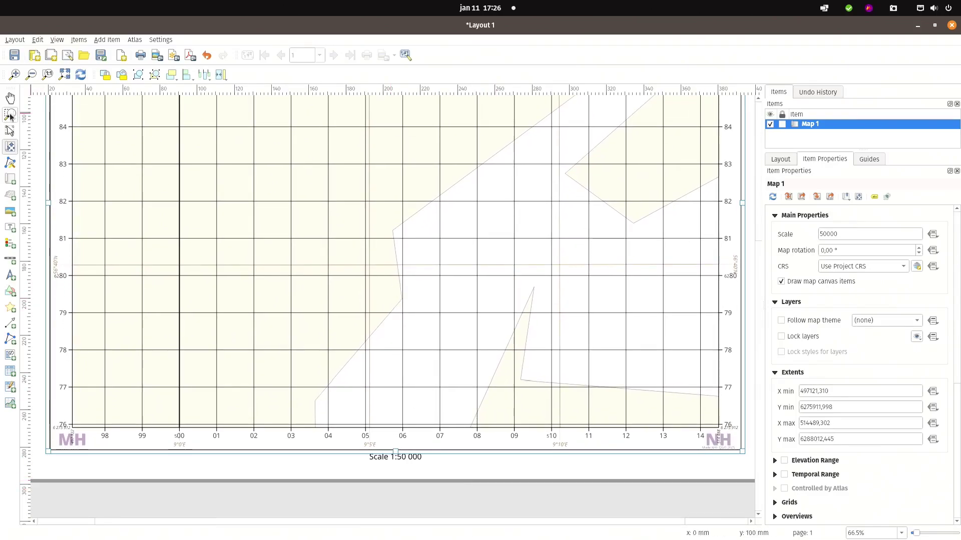
- Deselect the map and zoom out to show the whole A3 landscape page
{"action": "left_click", "coordinate": [9, 130]}
{"action": "left_click", "coordinate": [316, 468]}
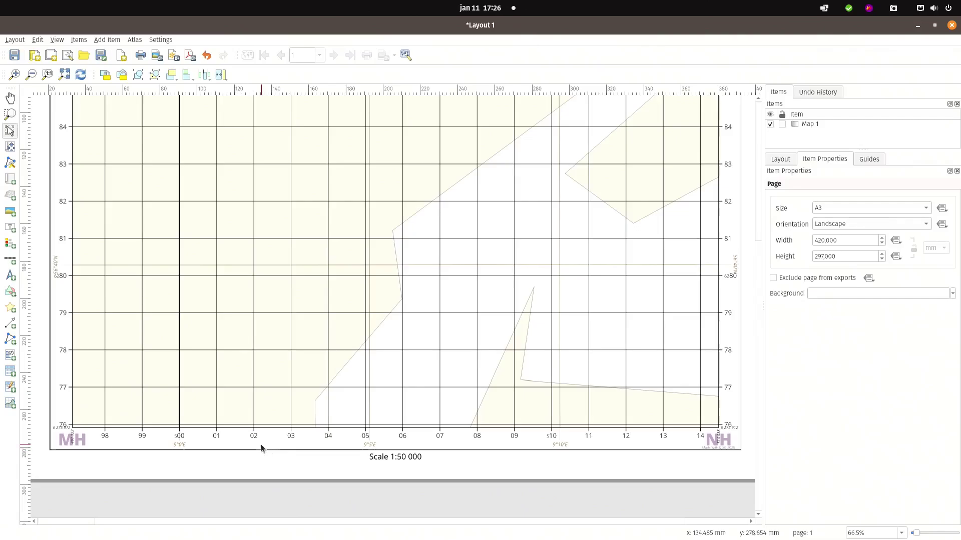
{"action": "scroll", "coordinate": [262, 447], "scroll_direction": "down", "scroll_amount": 1}
{"action": "scroll", "coordinate": [288, 390], "scroll_direction": "down", "scroll_amount": 1}
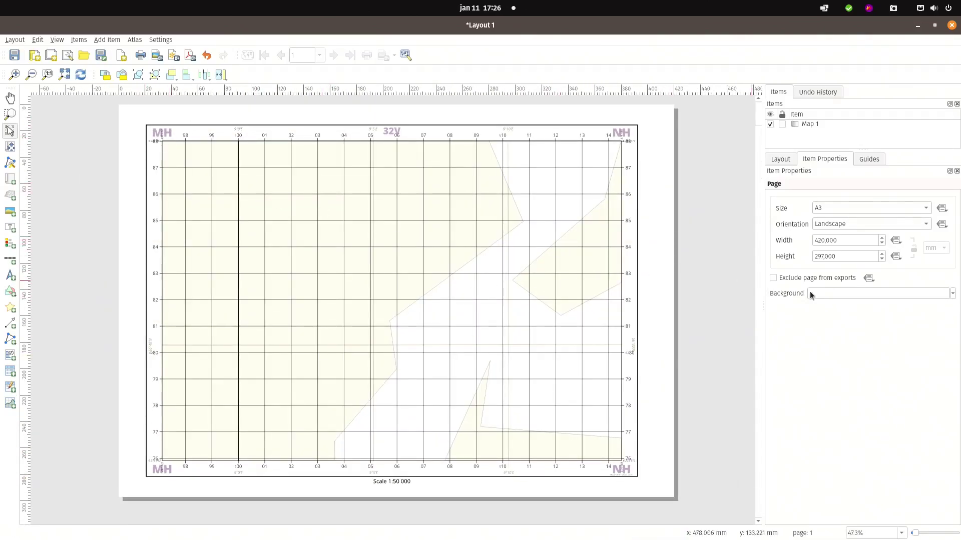
- Open the 'MGRS top corner labels' grid settings from Map 1's Grids list
{"action": "left_click", "coordinate": [562, 263]}
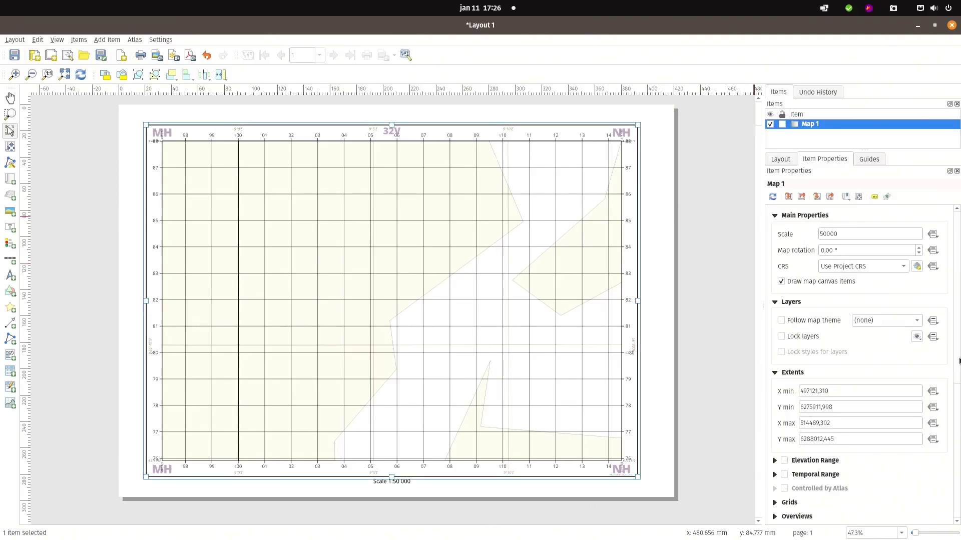
{"action": "scroll", "coordinate": [773, 274], "scroll_direction": "down", "scroll_amount": 5}
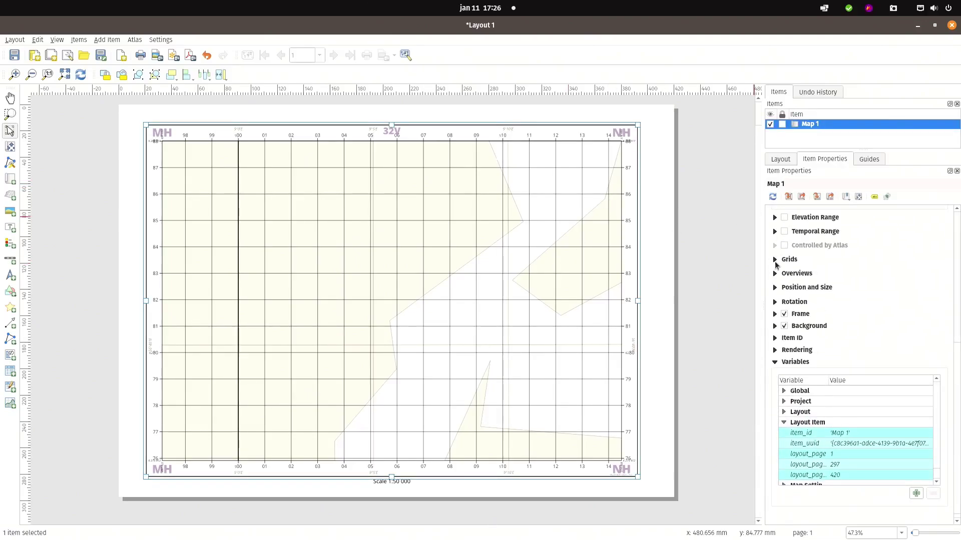
{"action": "left_click", "coordinate": [774, 259]}
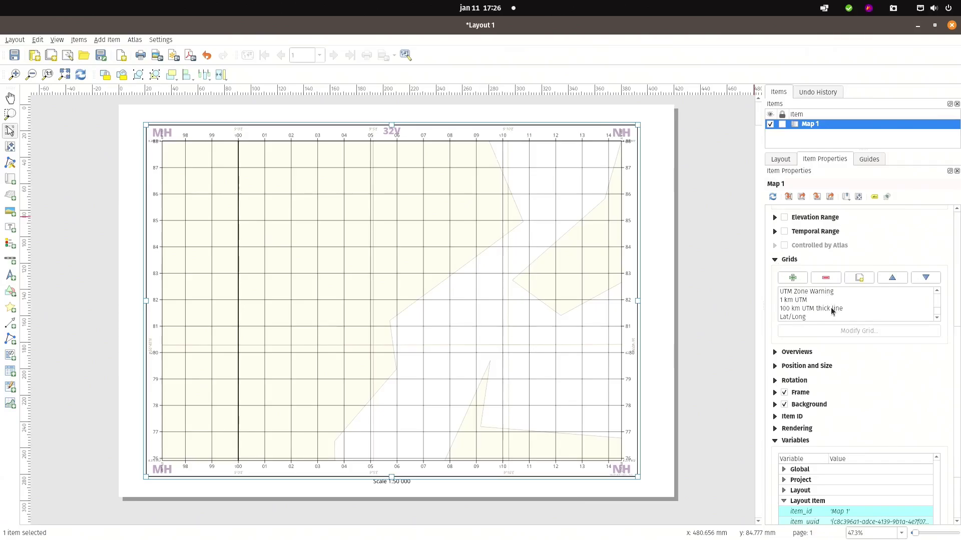
{"action": "scroll", "coordinate": [830, 307], "scroll_direction": "up", "scroll_amount": 1}
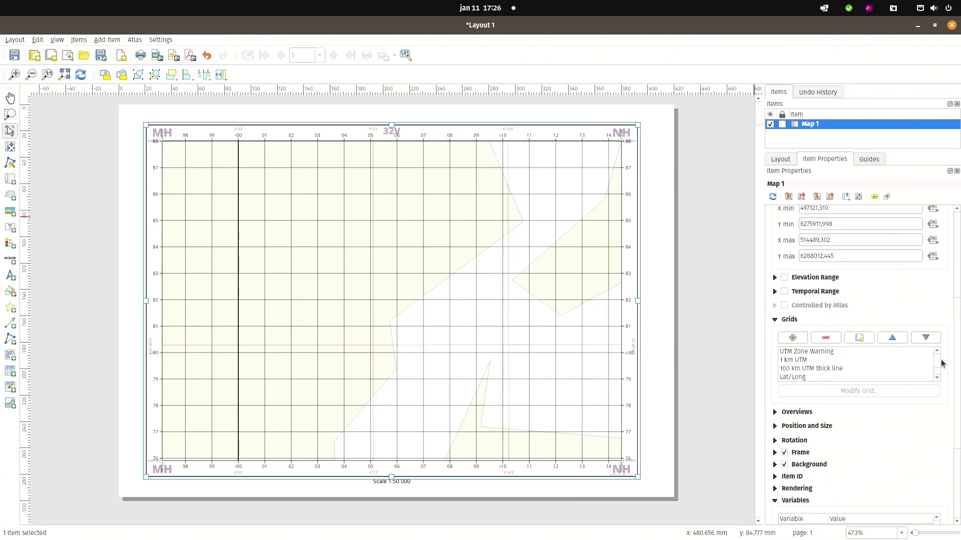
{"action": "scroll", "coordinate": [939, 364], "scroll_direction": "down", "scroll_amount": 3}
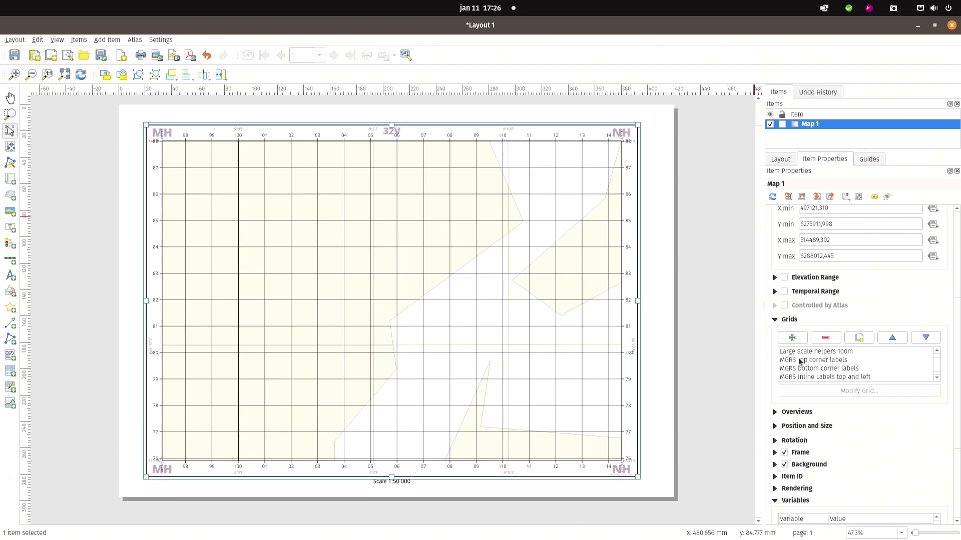
{"action": "left_click", "coordinate": [801, 361]}
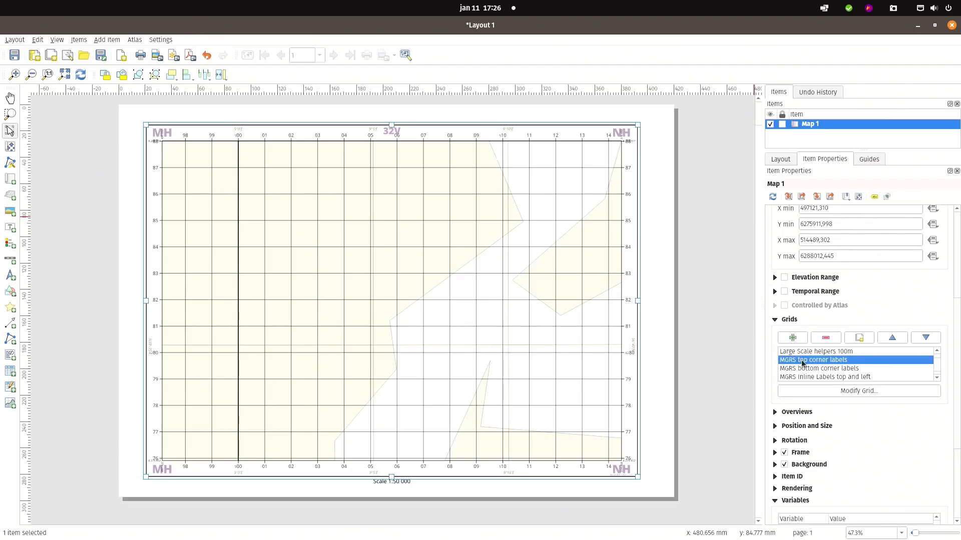
{"action": "left_click", "coordinate": [836, 392]}
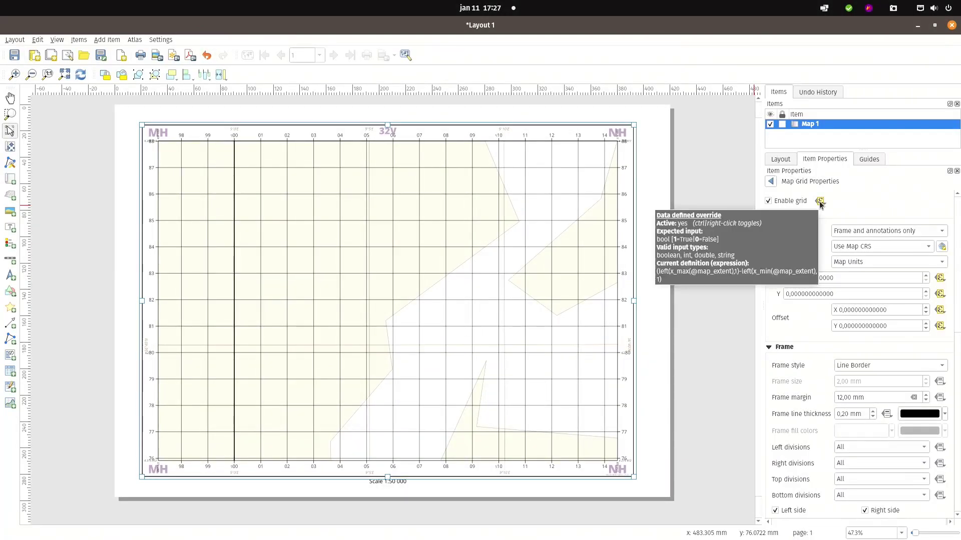
- Turn that grid off and back on, then return to the main QGIS window
{"action": "left_click", "coordinate": [820, 202], "text": "ctrl"}
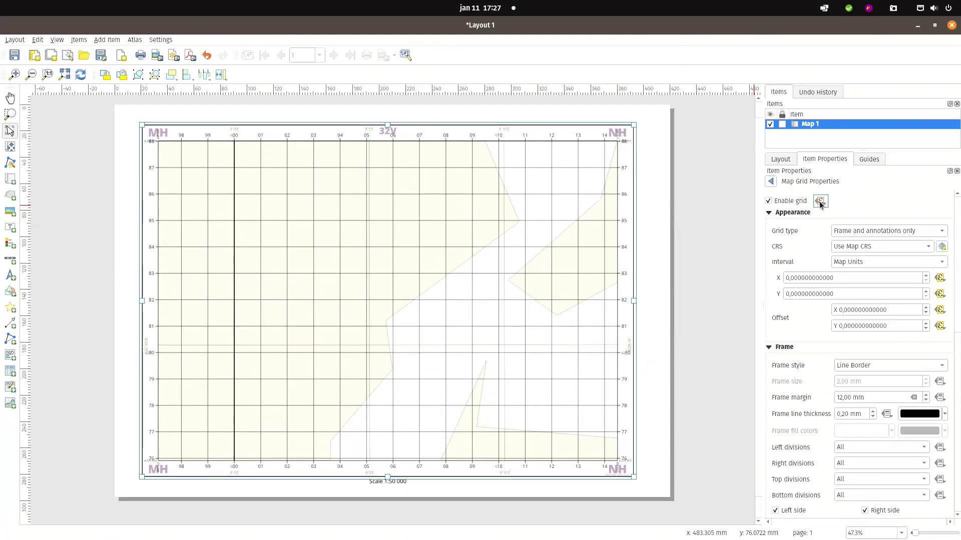
{"action": "left_click", "coordinate": [768, 203]}
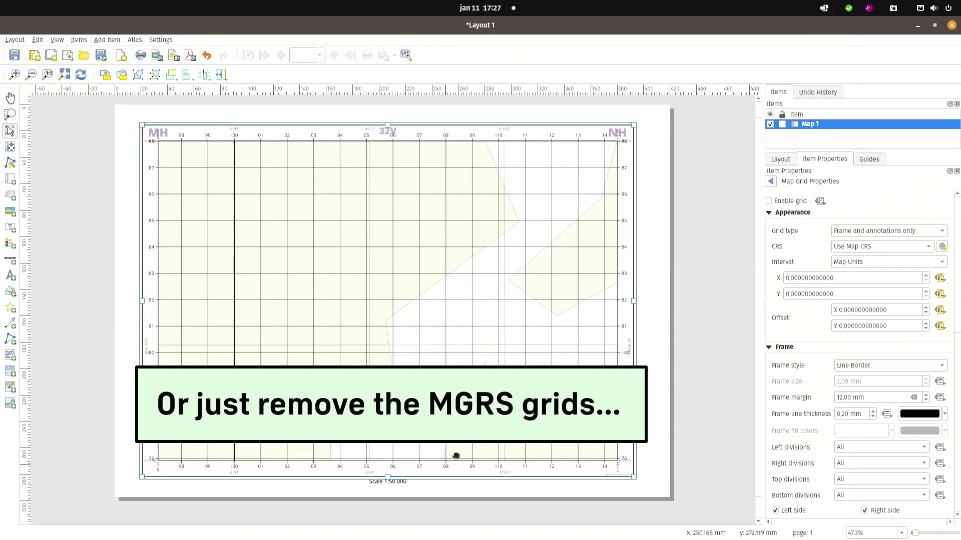
{"action": "left_click", "coordinate": [768, 200]}
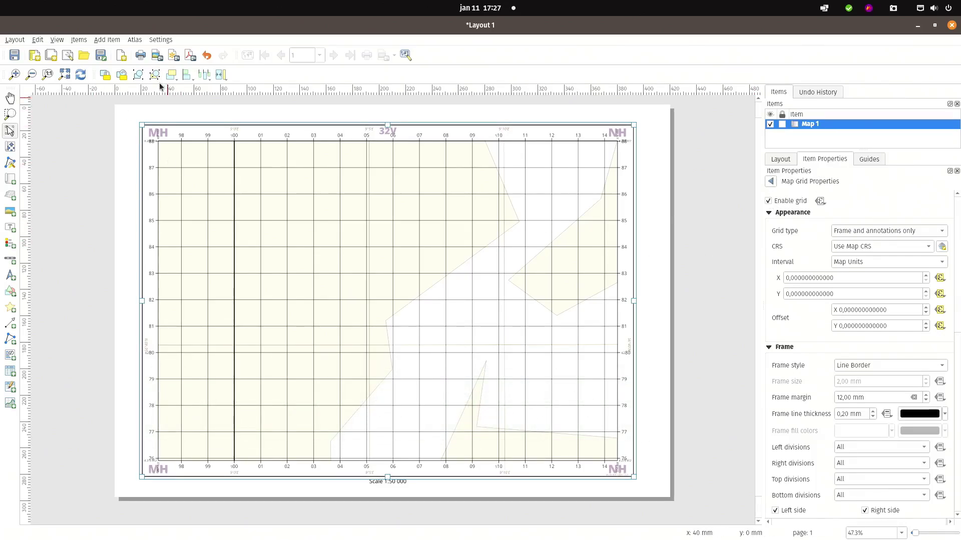
{"action": "key", "text": "alt+Tab"}
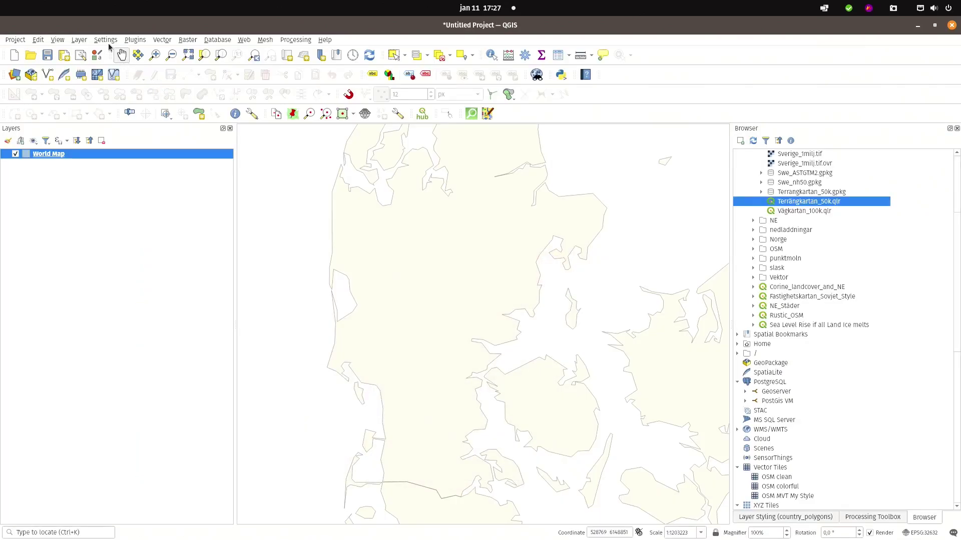
- Search 'lat' in the plugin manager to read Lat Lon Tools' description, then return to Layout 1
{"action": "left_click", "coordinate": [135, 40]}
{"action": "left_click", "coordinate": [161, 51]}
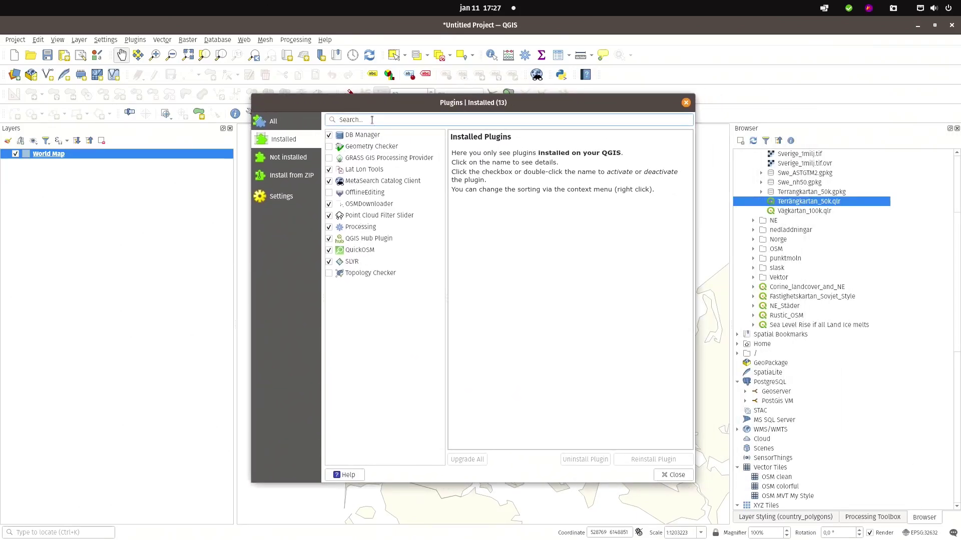
{"action": "type", "text": "lat"}
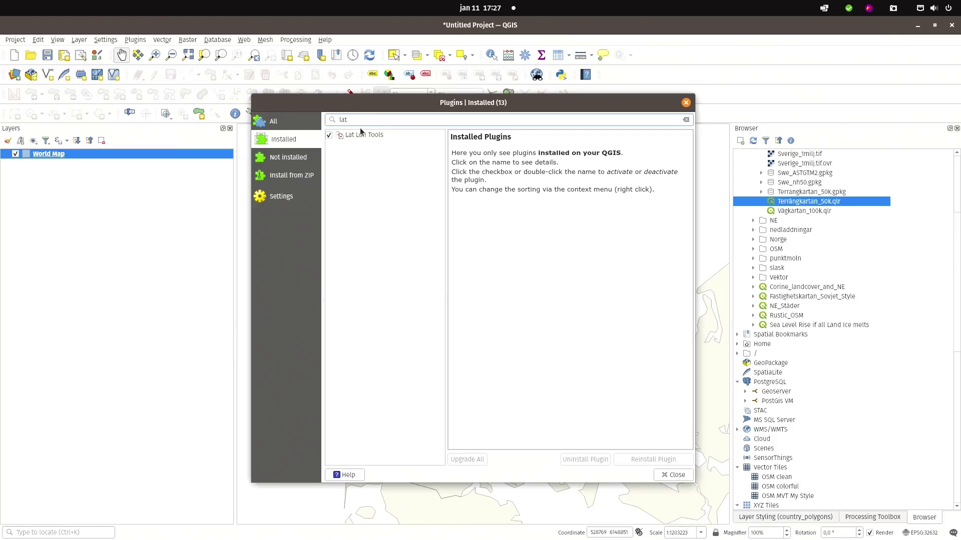
{"action": "left_click", "coordinate": [367, 136]}
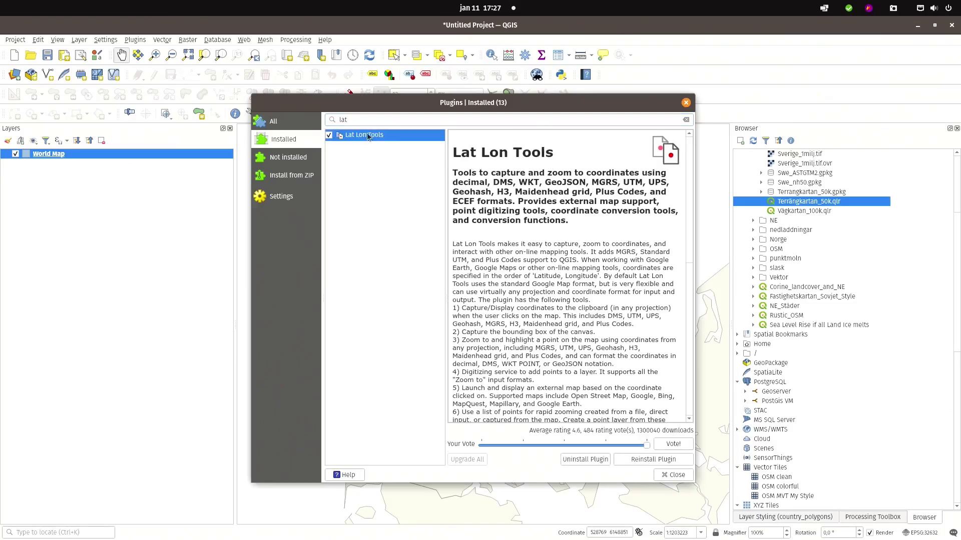
{"action": "left_click", "coordinate": [676, 475]}
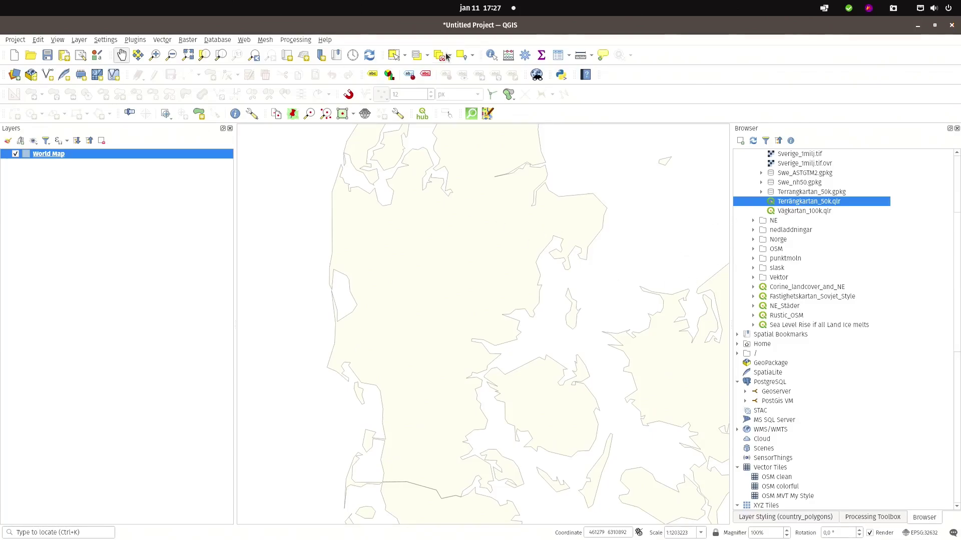
{"action": "key", "text": "alt+Tab"}
- Enlarge the map frame on the A3 page toward the right and top-left
{"action": "mouse_move", "coordinate": [633, 301]}
{"action": "left_mouse_down"}
{"action": "mouse_move", "coordinate": [661, 301]}
{"action": "mouse_move", "coordinate": [647, 306]}
{"action": "left_mouse_up"}
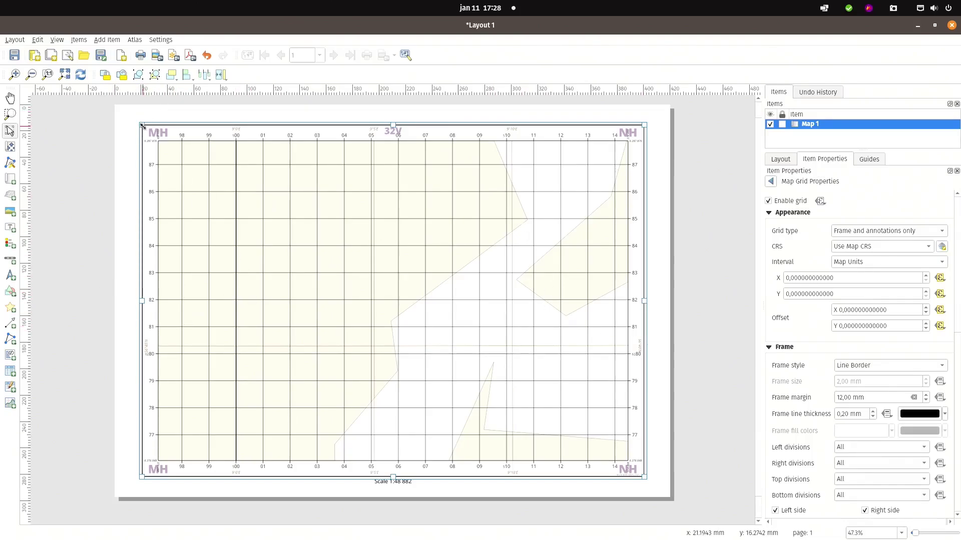
{"action": "mouse_move", "coordinate": [142, 125]}
{"action": "left_mouse_down"}
{"action": "mouse_move", "coordinate": [122, 99]}
{"action": "mouse_move", "coordinate": [136, 122]}
{"action": "left_mouse_up"}
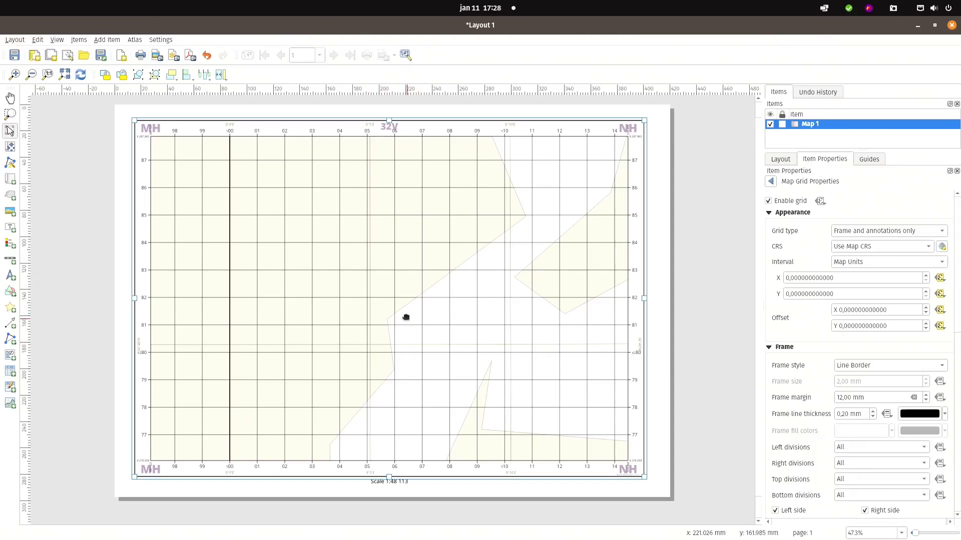
{"action": "scroll", "coordinate": [406, 317], "scroll_direction": "down", "scroll_amount": 1}
{"action": "scroll", "coordinate": [406, 318], "scroll_direction": "up", "scroll_amount": 1}
- Zoom the map content in to 1:19 922, showing the 1 km grid labelled 04–09 and 80–84 in NH
{"action": "left_click", "coordinate": [10, 146]}
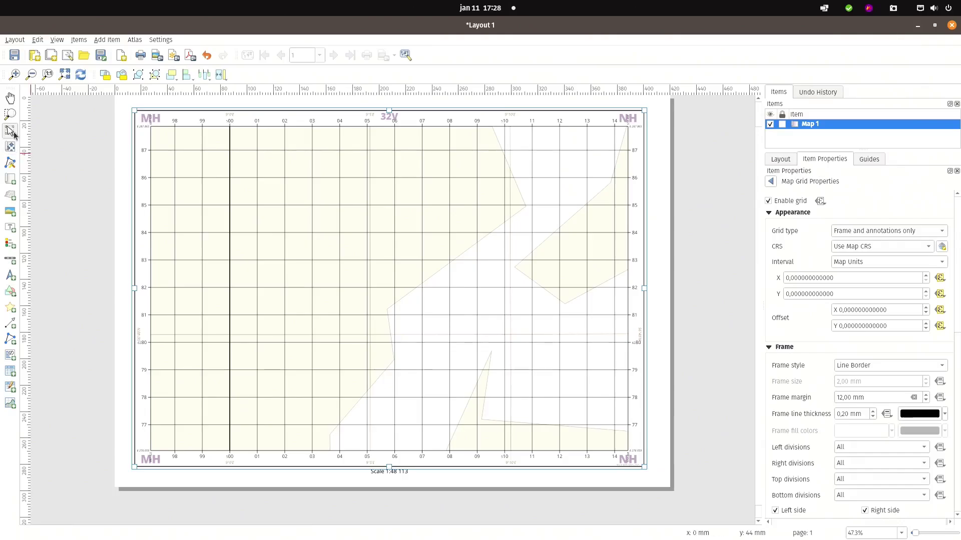
{"action": "scroll", "coordinate": [383, 283], "scroll_direction": "up", "scroll_amount": 1}
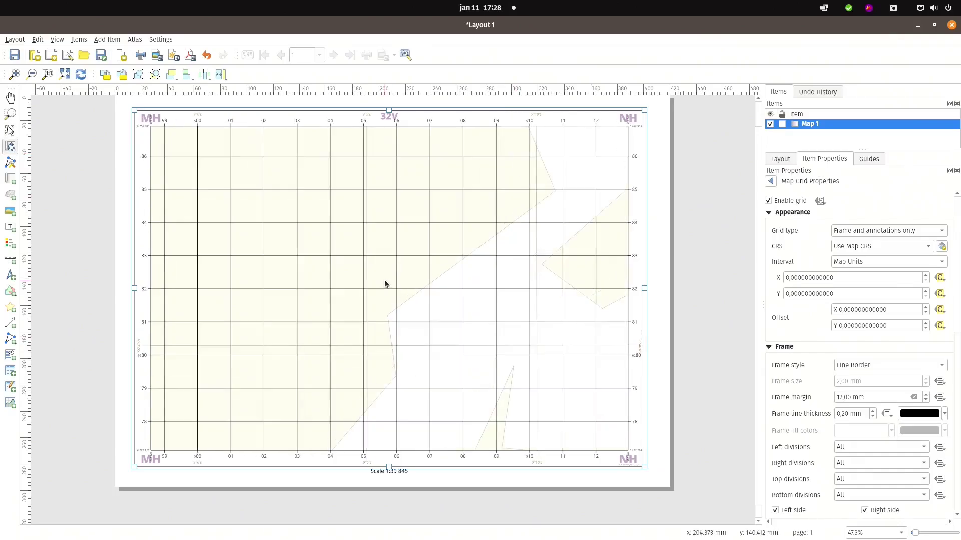
{"action": "scroll", "coordinate": [385, 283], "scroll_direction": "up", "scroll_amount": 1}
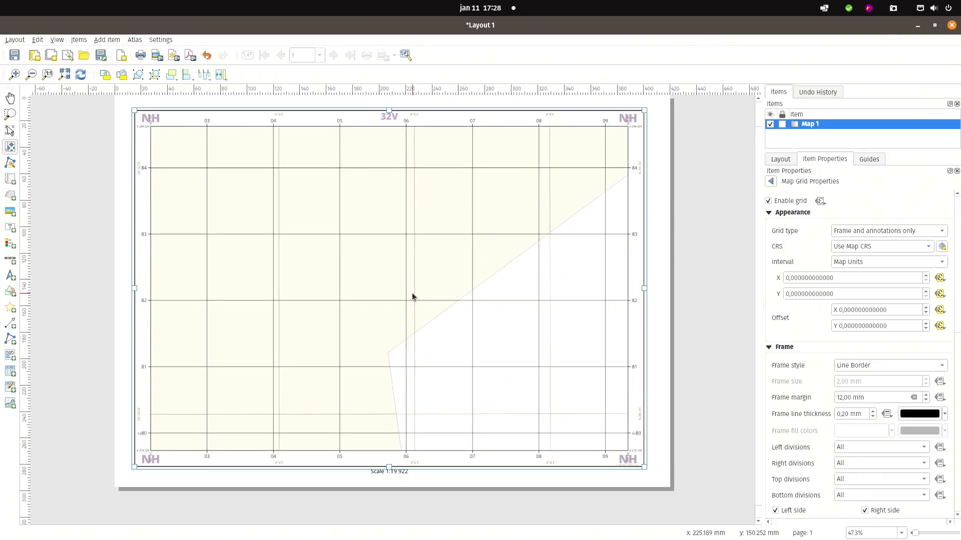
{"action": "scroll", "coordinate": [412, 297], "scroll_direction": "up", "scroll_amount": 1}
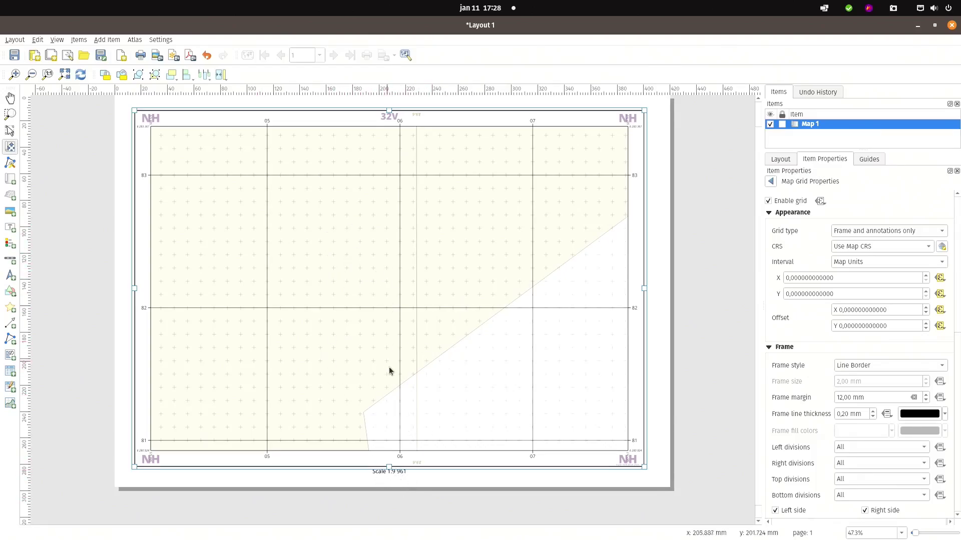
{"action": "left_click_drag", "start_coordinate": [391, 368], "coordinate": [366, 310]}
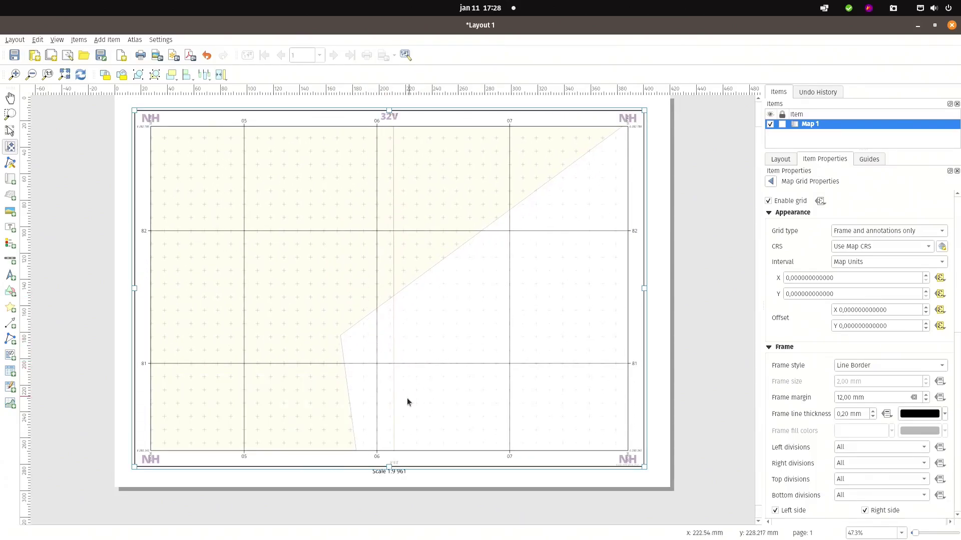
{"action": "scroll", "coordinate": [408, 357], "scroll_direction": "up", "scroll_amount": 1}
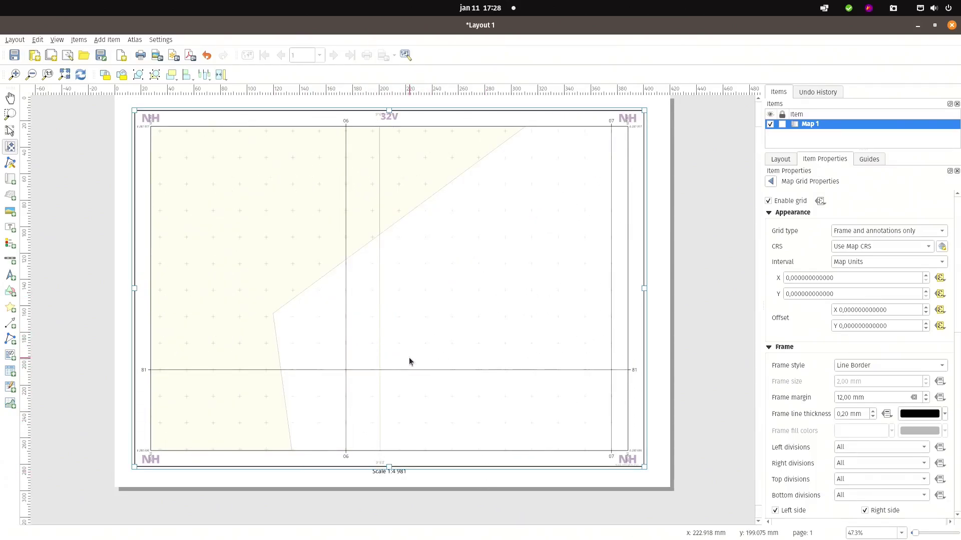
{"action": "scroll", "coordinate": [474, 348], "scroll_direction": "up", "scroll_amount": 1}
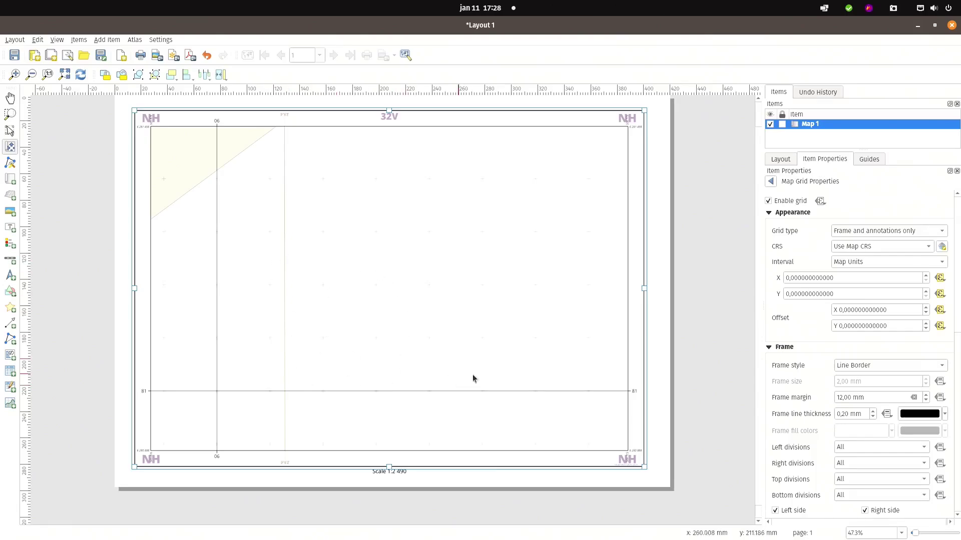
{"action": "scroll", "coordinate": [353, 337], "scroll_direction": "down", "scroll_amount": 4}
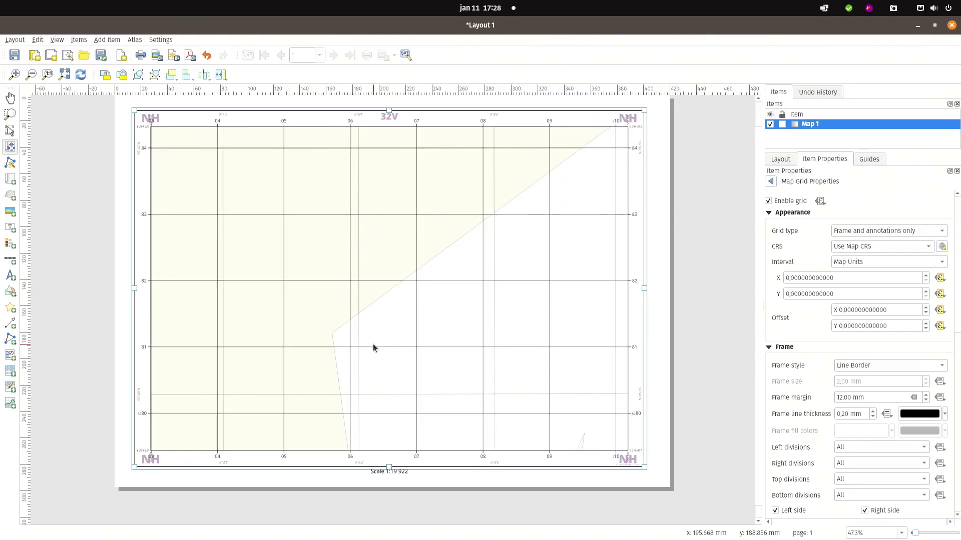
- Zoom the map out to about 1:5 100 158 so the UTM zone-warning lines appear
{"action": "scroll", "coordinate": [373, 348], "scroll_direction": "down", "scroll_amount": 6}
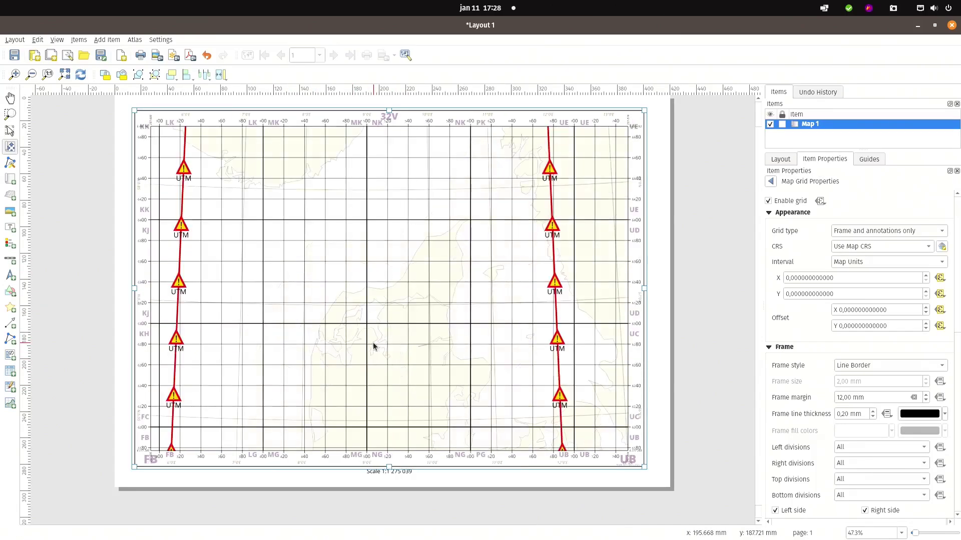
{"action": "scroll", "coordinate": [374, 348], "scroll_direction": "down", "scroll_amount": 1}
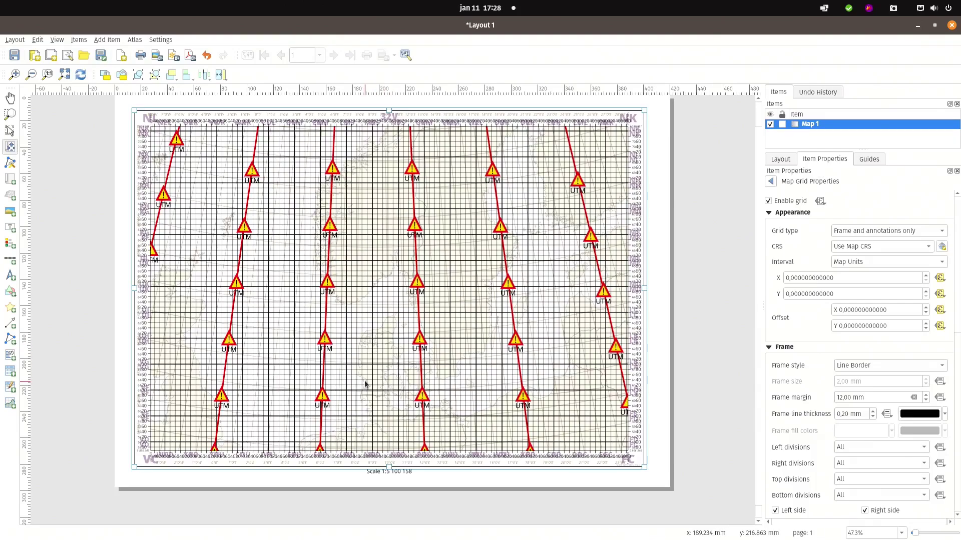
{"action": "left_click_drag", "start_coordinate": [364, 384], "coordinate": [343, 362]}
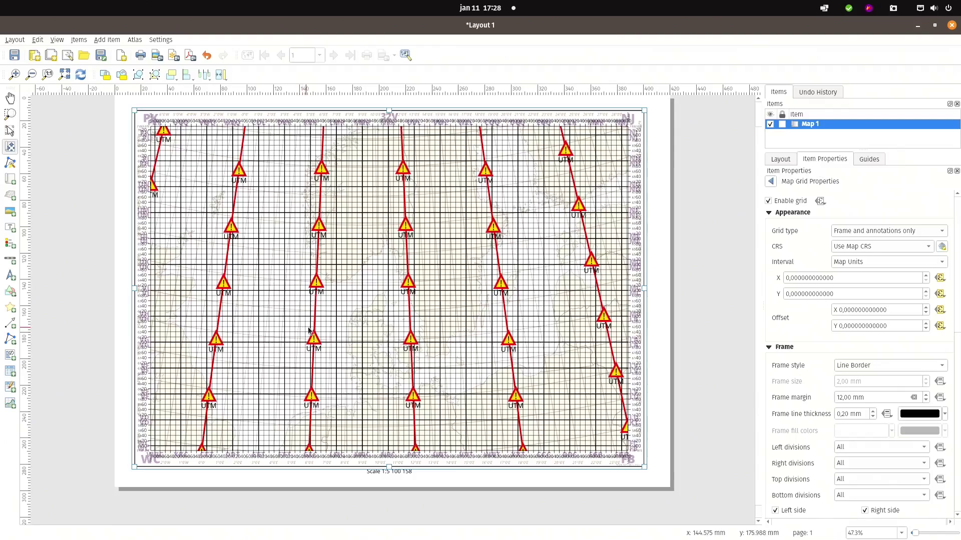
- Zoom back in to 1:318 760 and pan north so MJ, NJ, MH and NH frame the grid
{"action": "scroll", "coordinate": [363, 330], "scroll_direction": "up", "scroll_amount": 2}
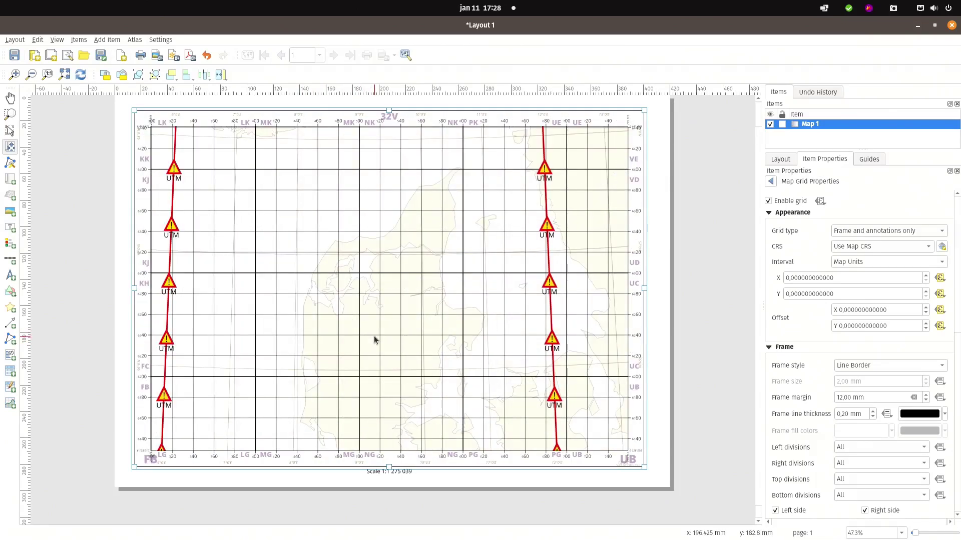
{"action": "scroll", "coordinate": [374, 339], "scroll_direction": "up", "scroll_amount": 1}
{"action": "scroll", "coordinate": [392, 337], "scroll_direction": "up", "scroll_amount": 1}
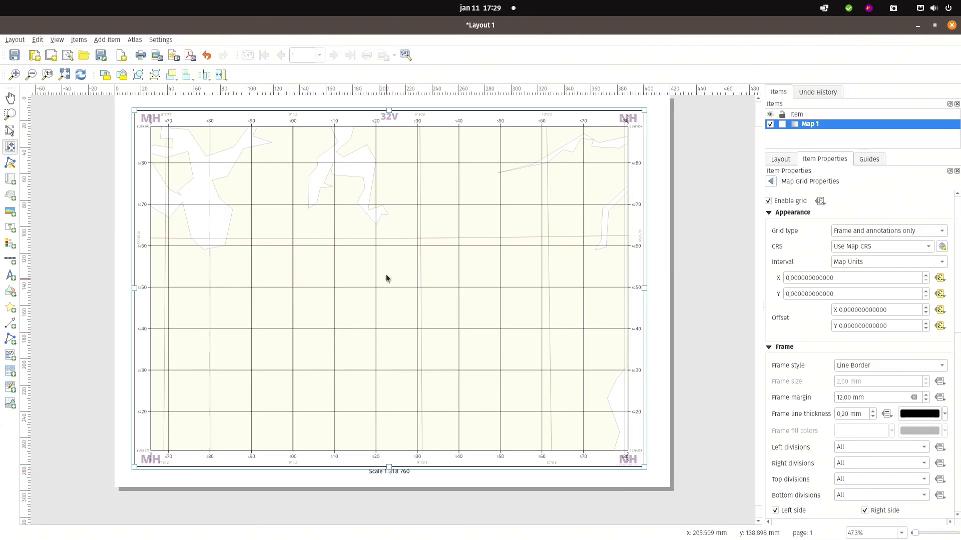
{"action": "left_click_drag", "start_coordinate": [368, 337], "coordinate": [421, 382]}
{"action": "left_click_drag", "start_coordinate": [386, 317], "coordinate": [445, 332]}
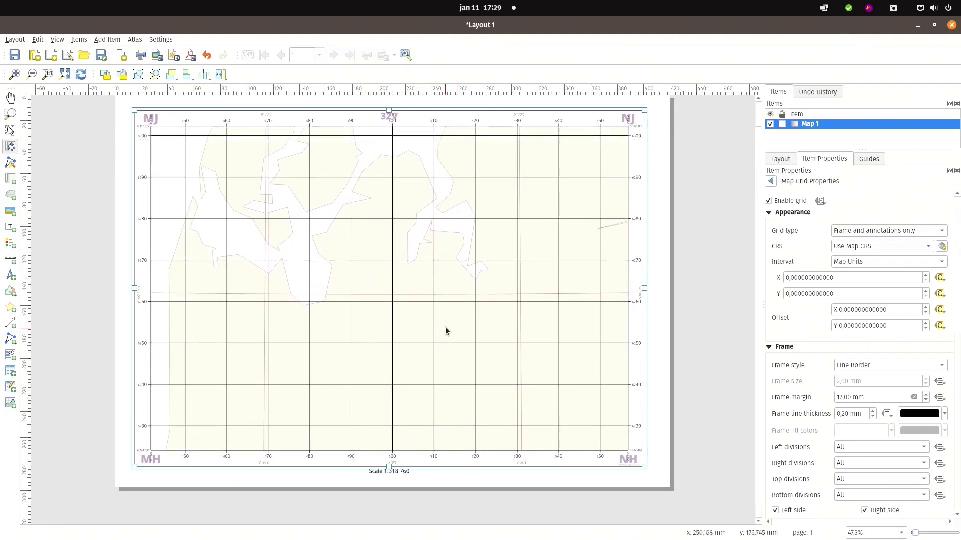